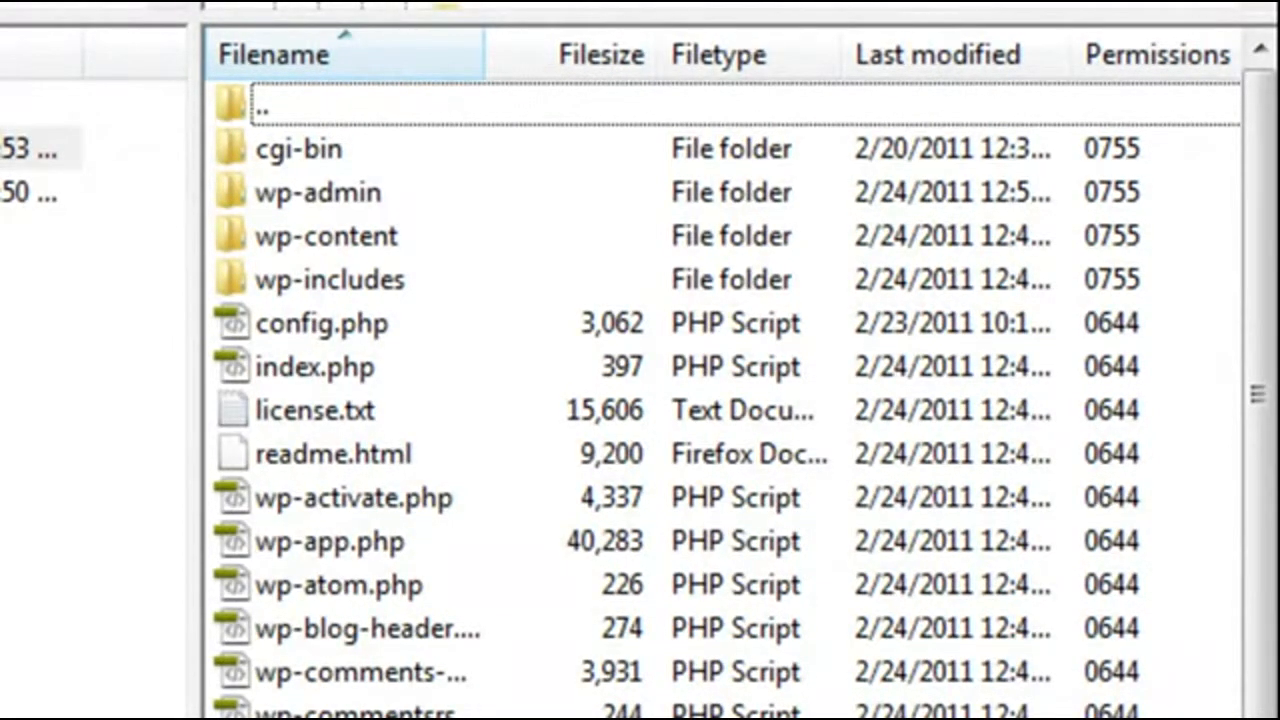
# Open the wp-content/plugins folder on the server and upload the local Profolio folder into it.
pyautogui.doubleClick(238, 240)
pyautogui.doubleClick(228, 152)
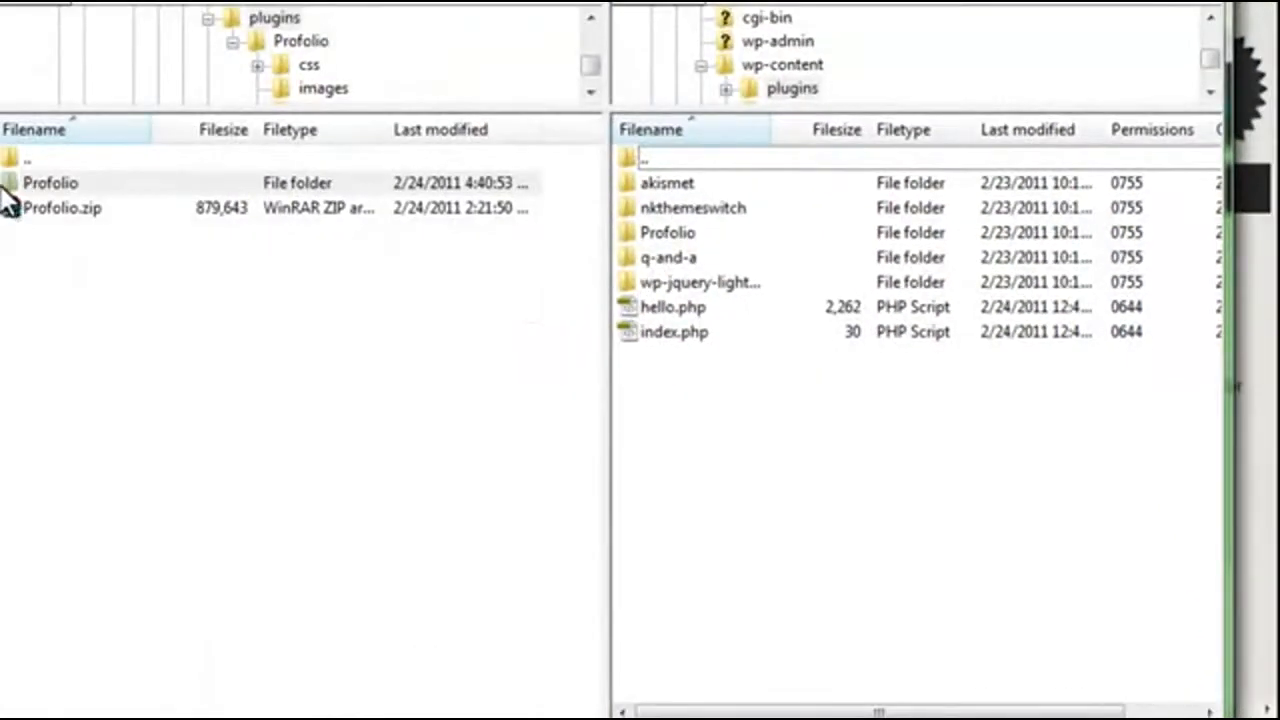
pyautogui.moveTo(8, 190); pyautogui.dragTo(36, 198)
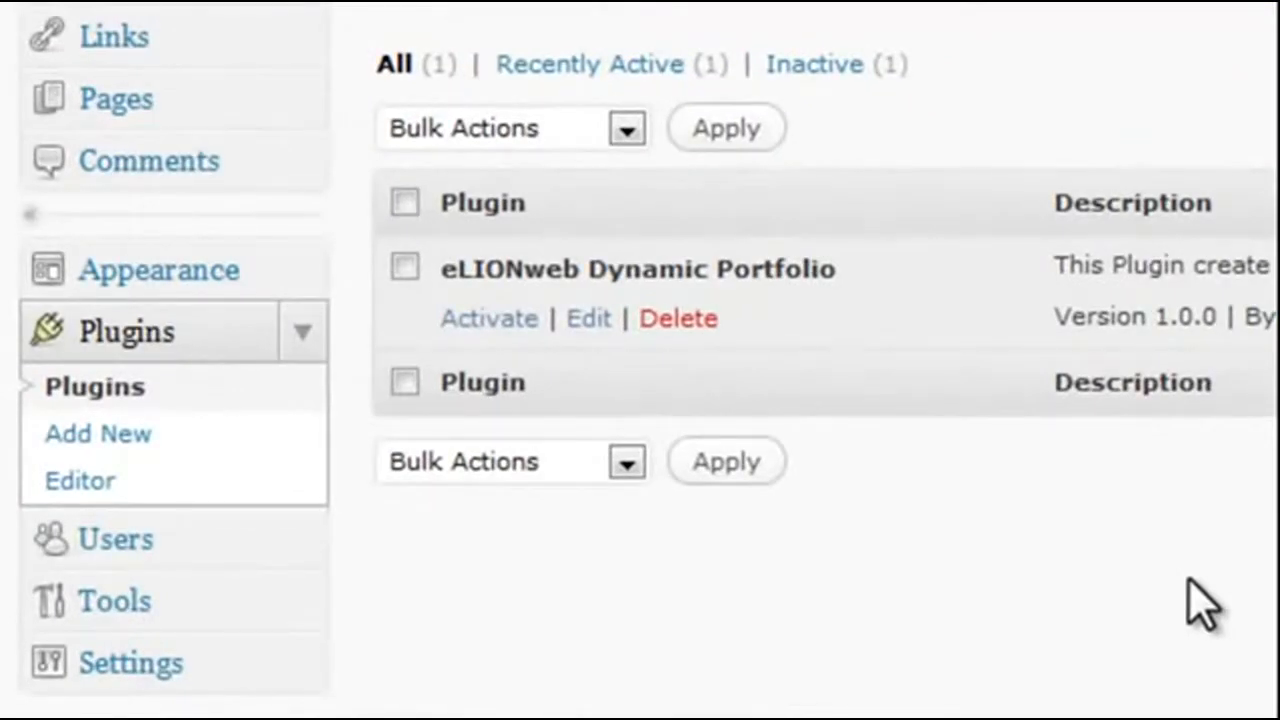
# Activate the eLIONweb Dynamic Portfolio plugin in WordPress and open its ProFolio overview page to view the shortcode.
pyautogui.click(516, 312)
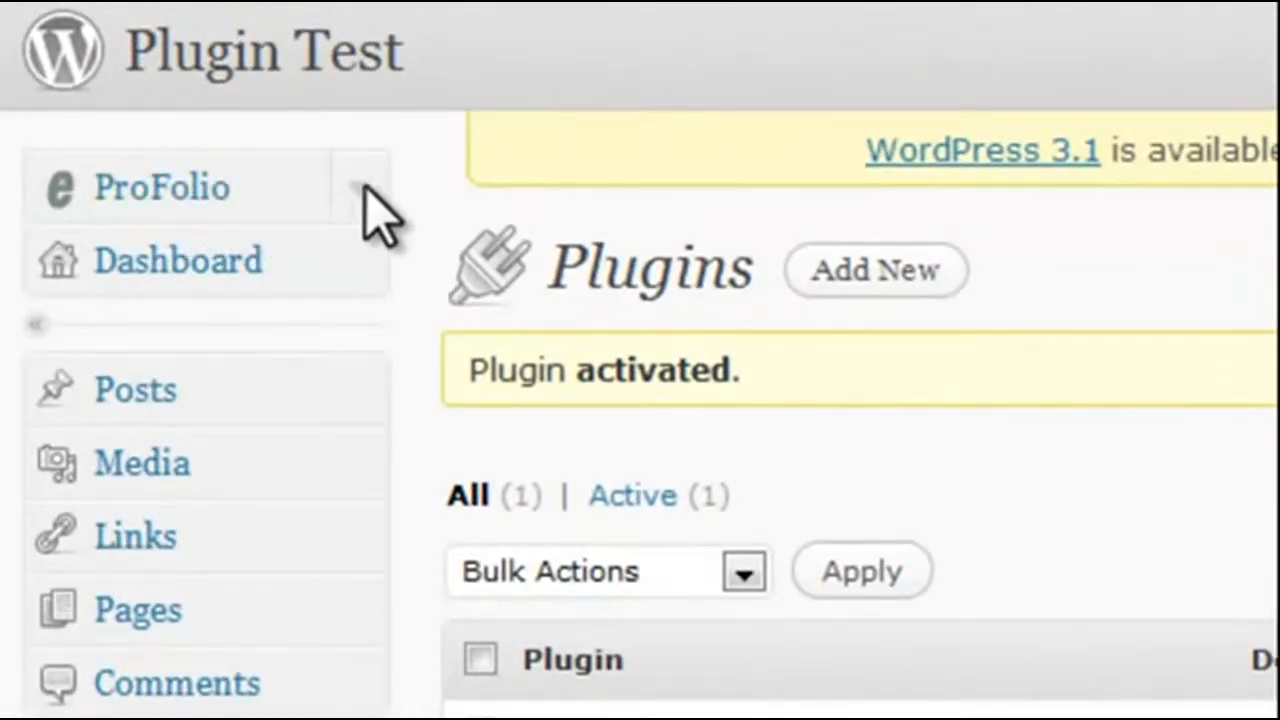
pyautogui.click(362, 189)
pyautogui.click(108, 253)
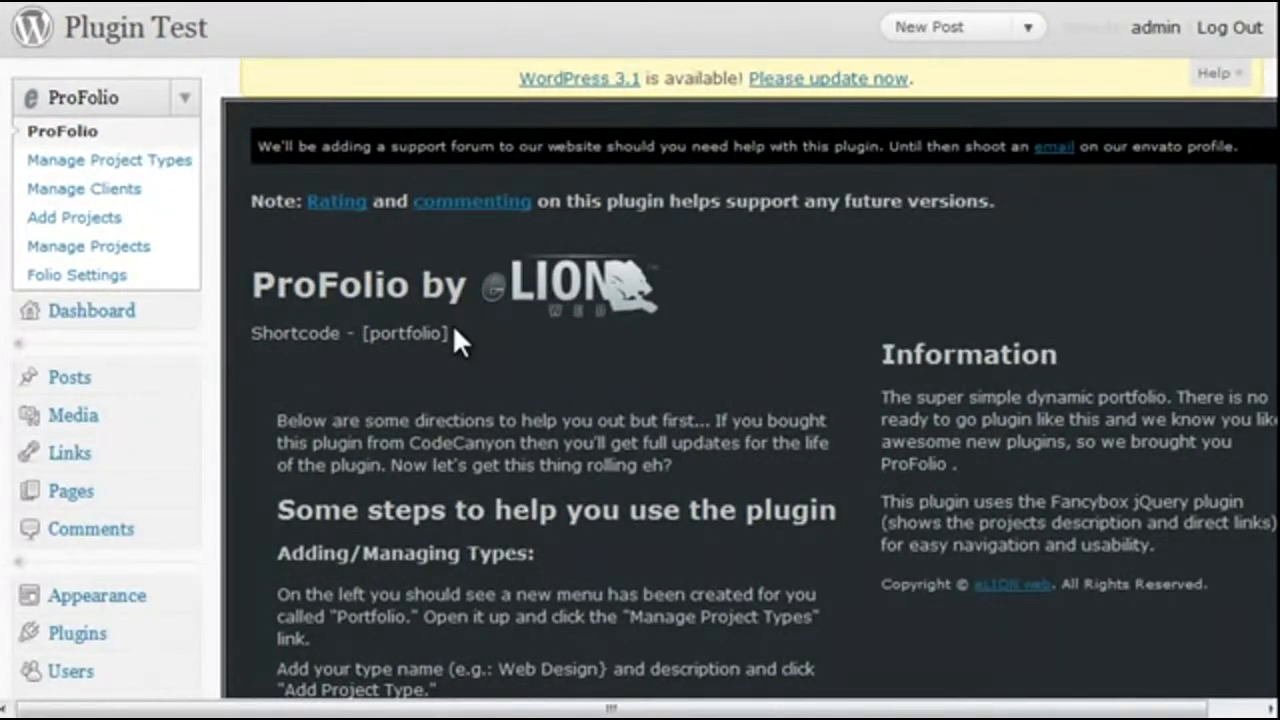
pyautogui.moveTo(450, 334); pyautogui.dragTo(251, 334)
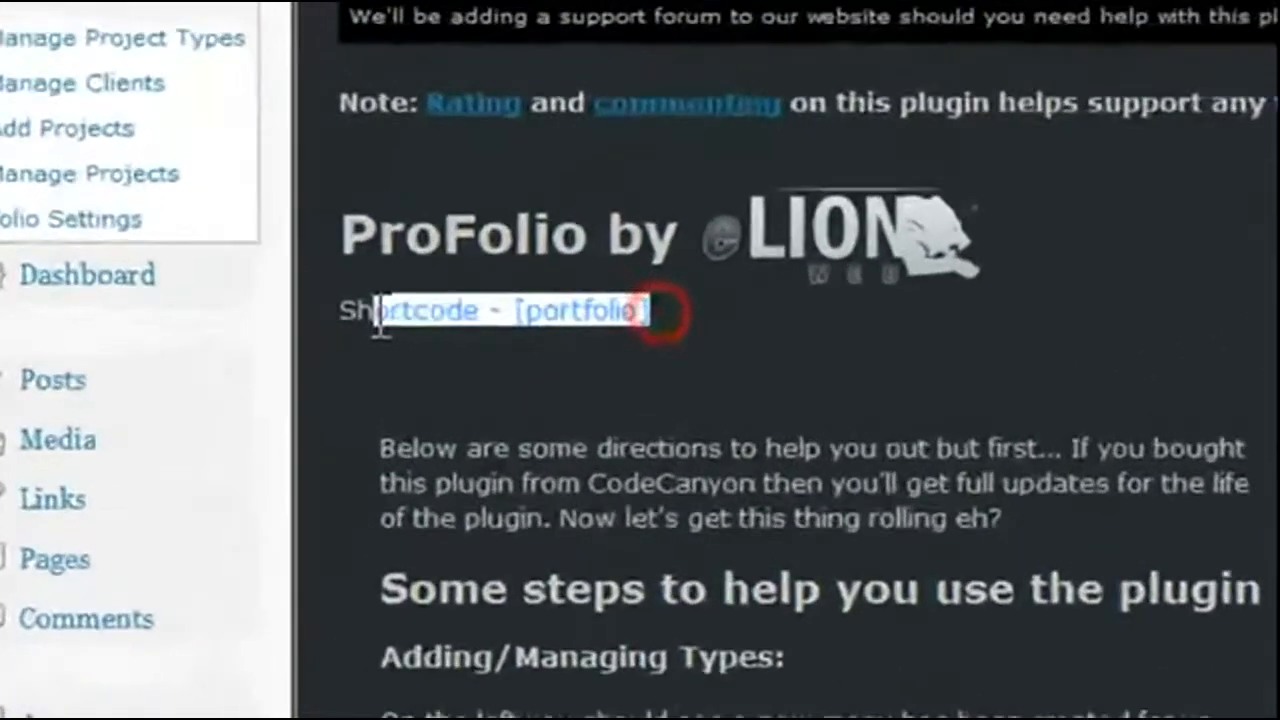
pyautogui.click(905, 290)
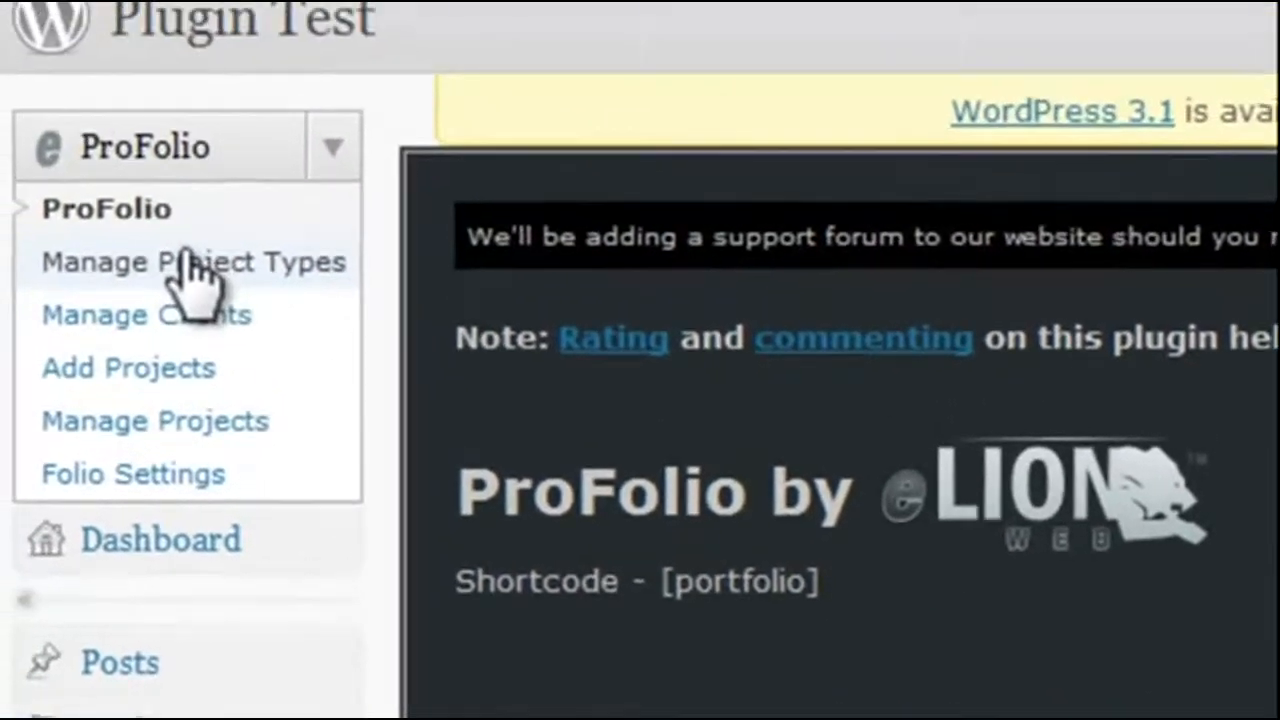
# Add a project type named "wordpress plugins" with the description "wordpress plugins".
pyautogui.click(168, 292)
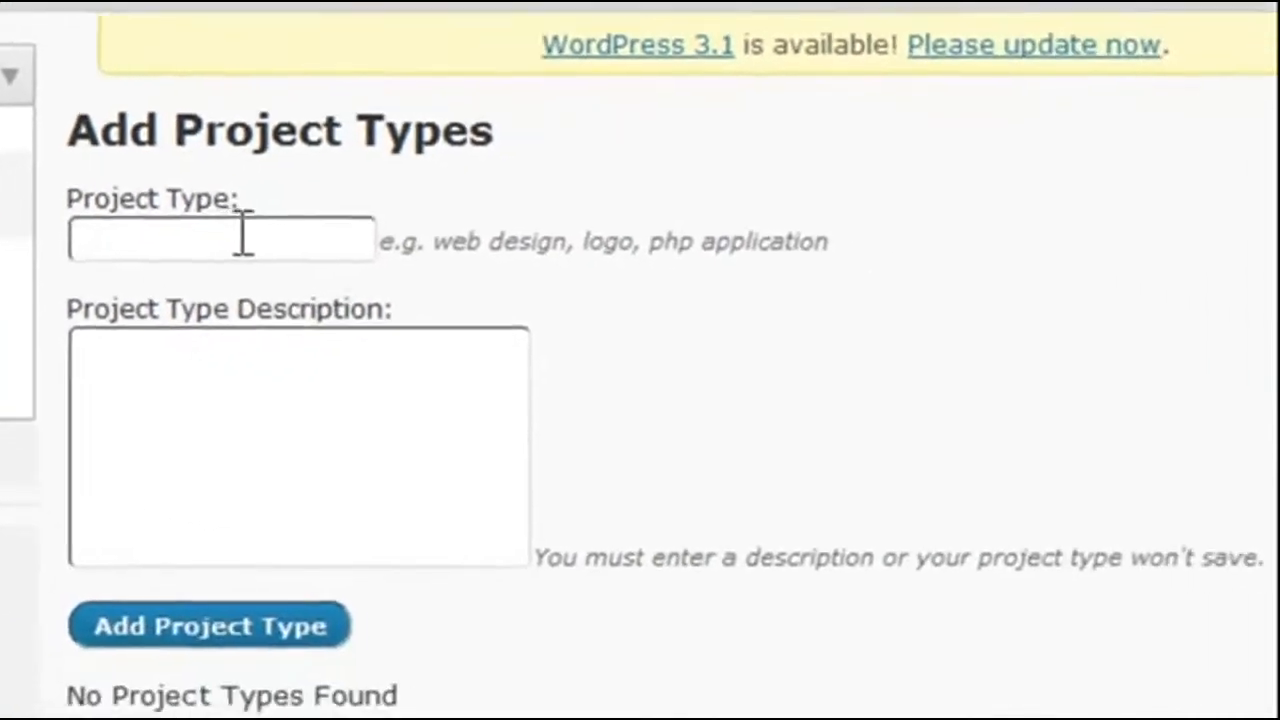
pyautogui.click(603, 366)
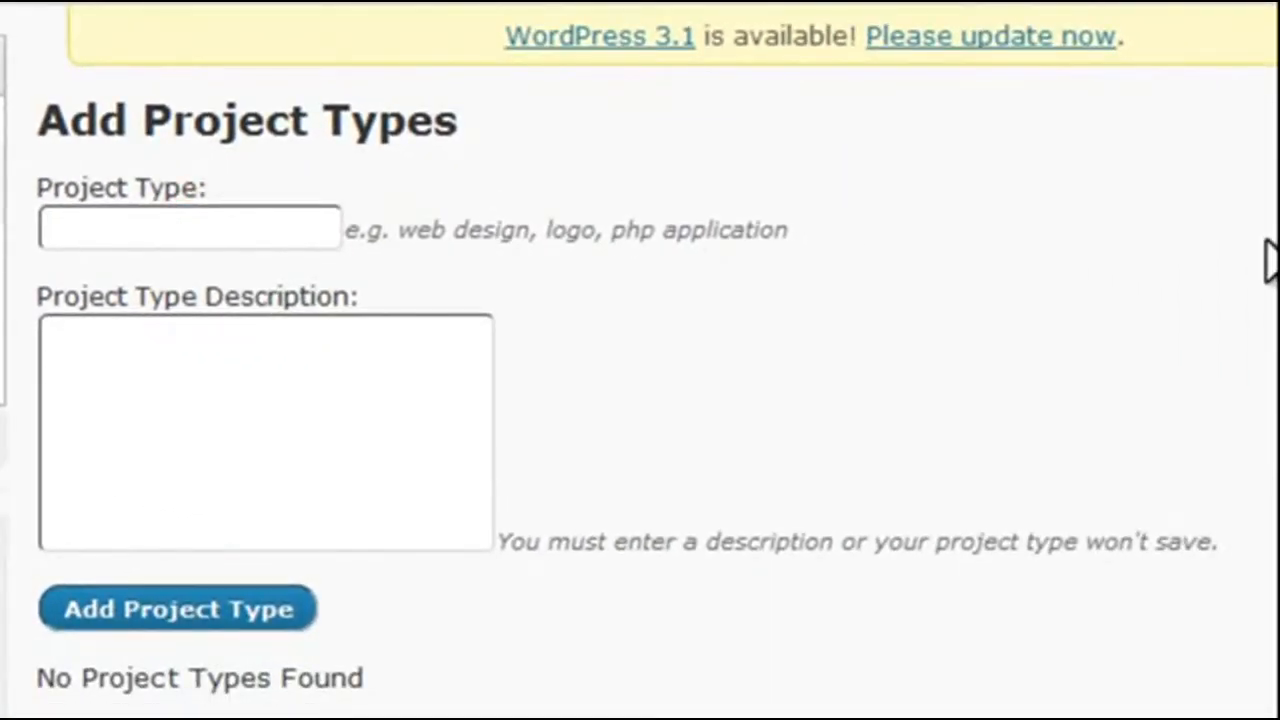
pyautogui.write('wordpress')
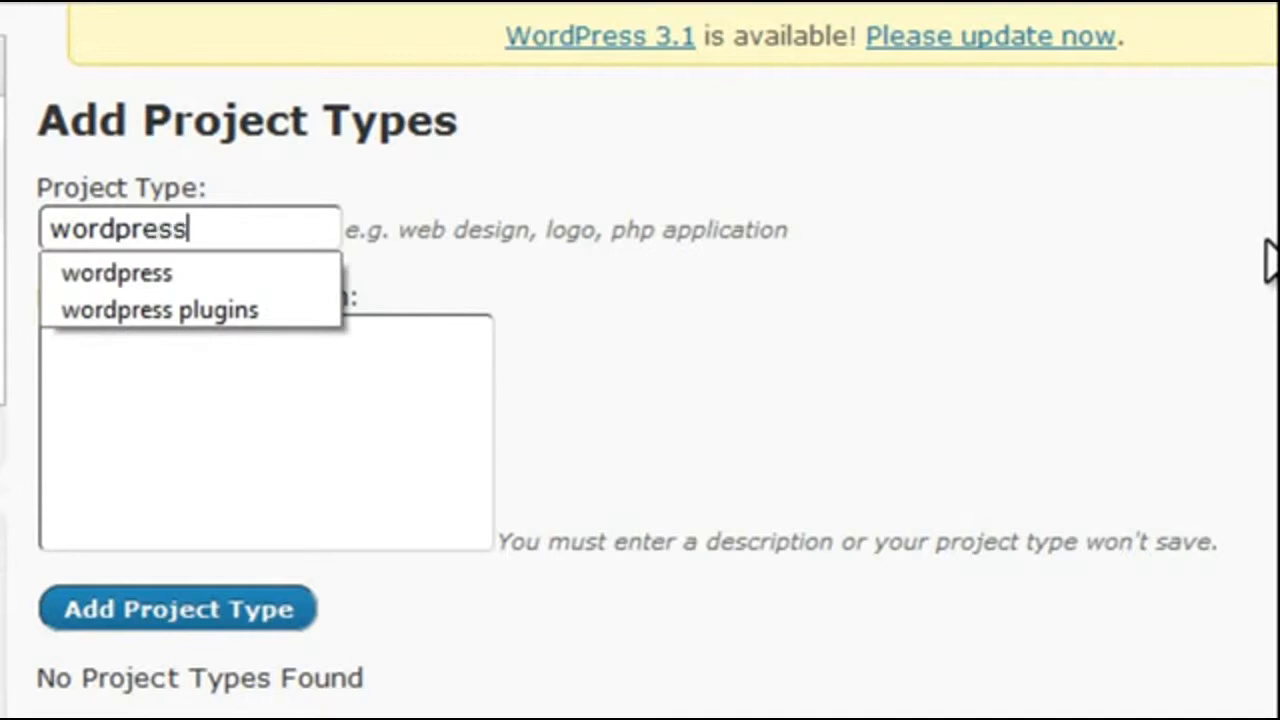
pyautogui.write(' plugins')
pyautogui.press('Tab')
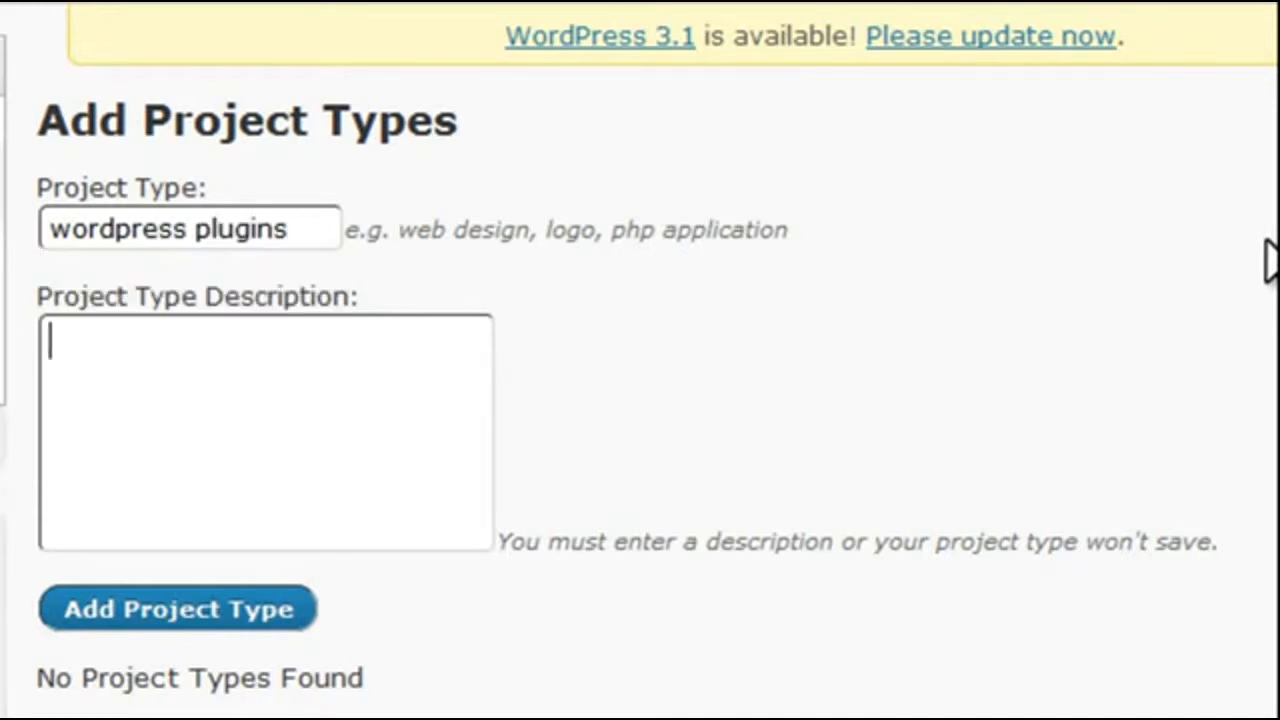
pyautogui.write('wordpress p')
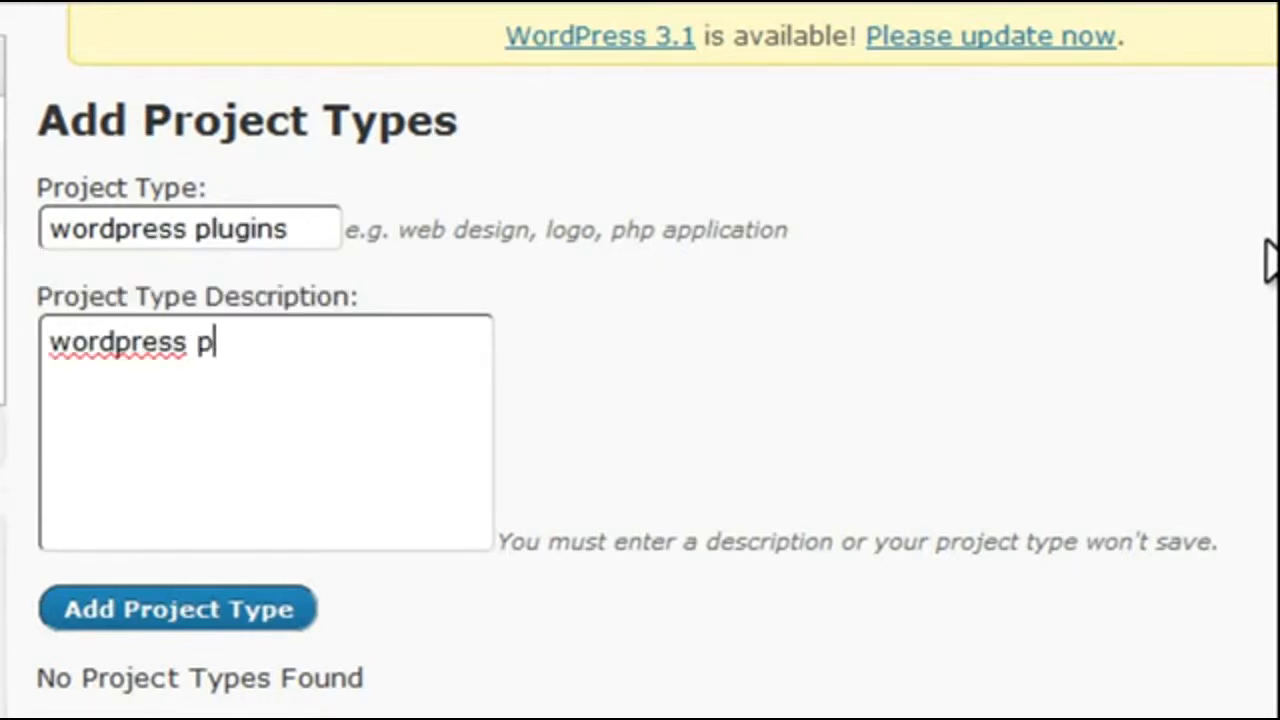
pyautogui.click(222, 612)
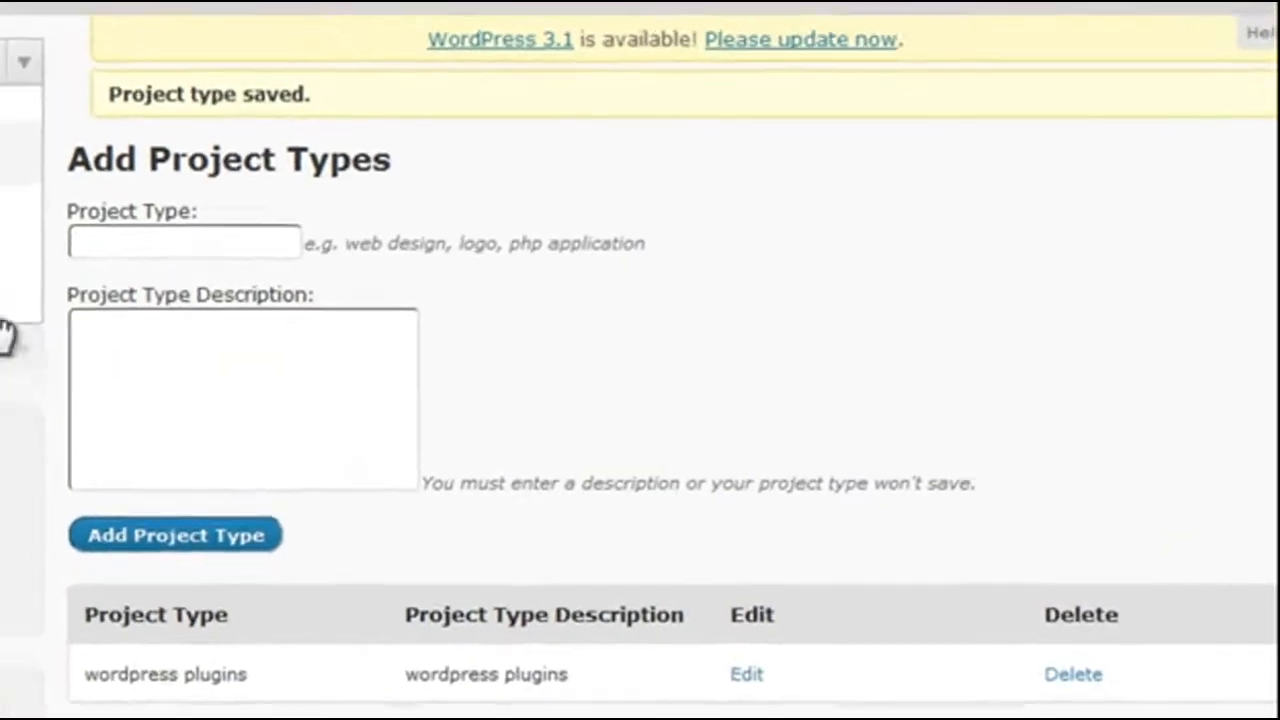
# Add a client named "envato" to the ProFolio client list.
pyautogui.click(100, 276)
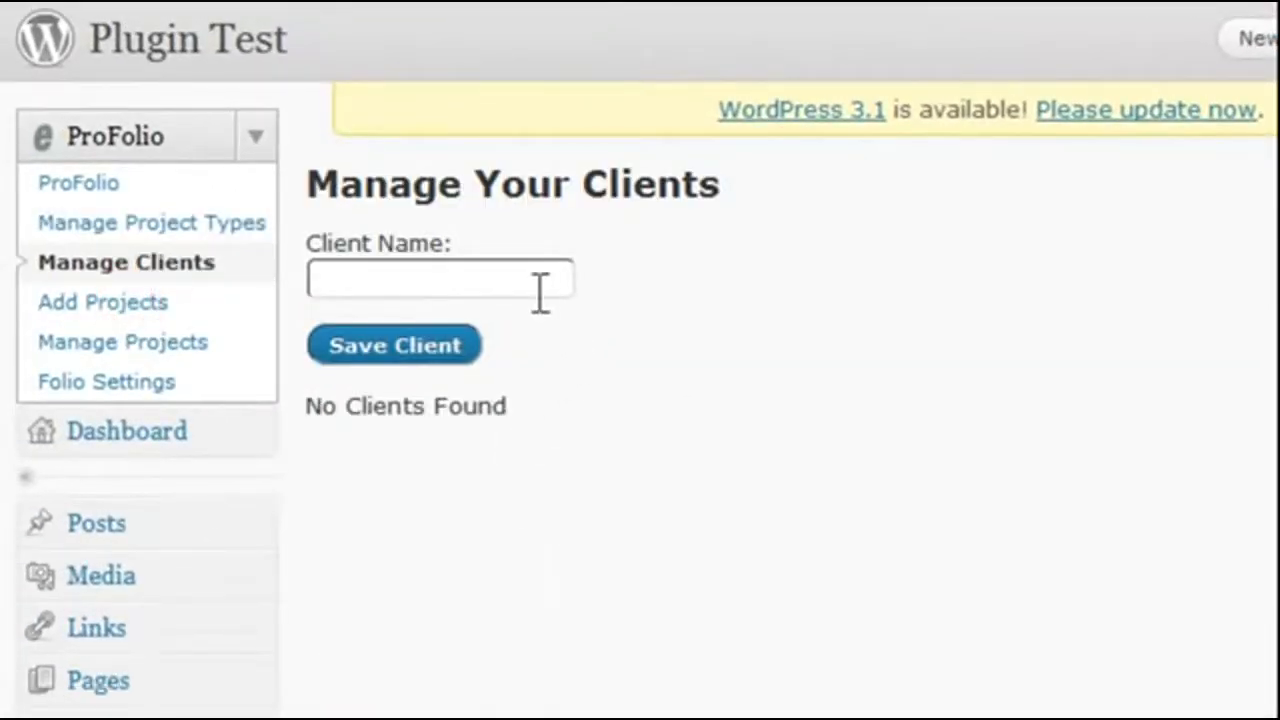
pyautogui.click(509, 275)
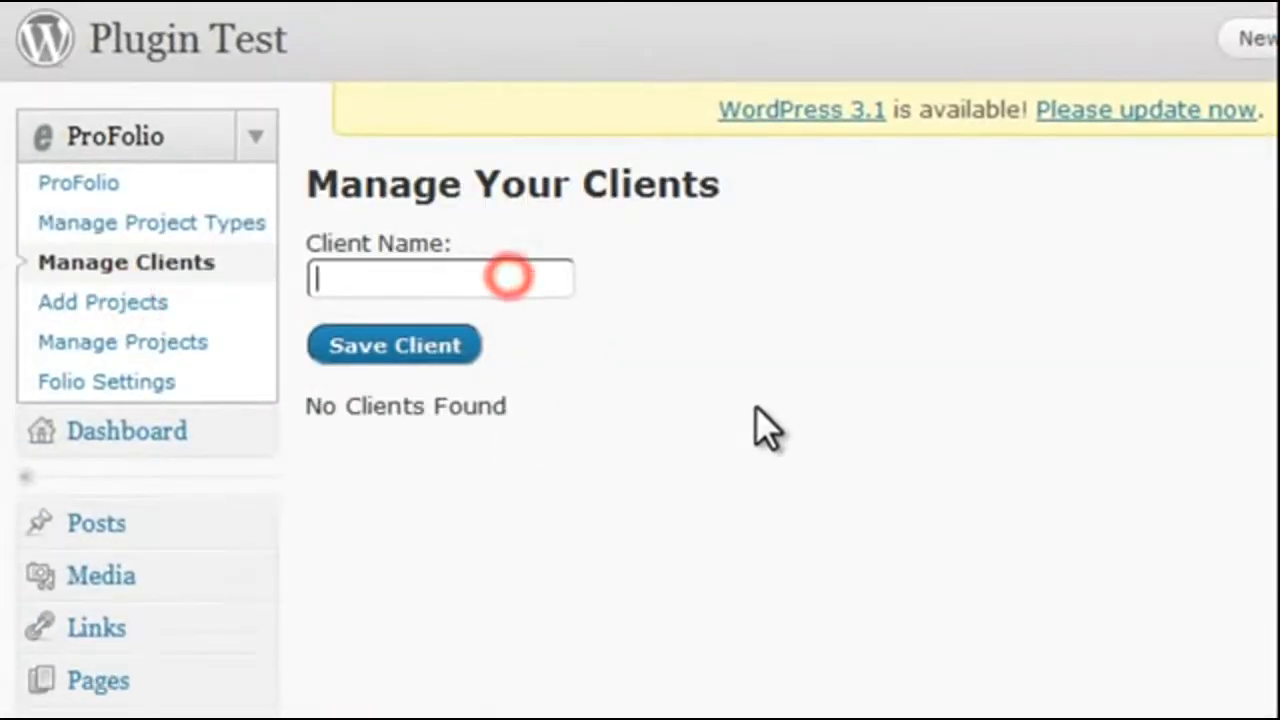
pyautogui.write('envato')
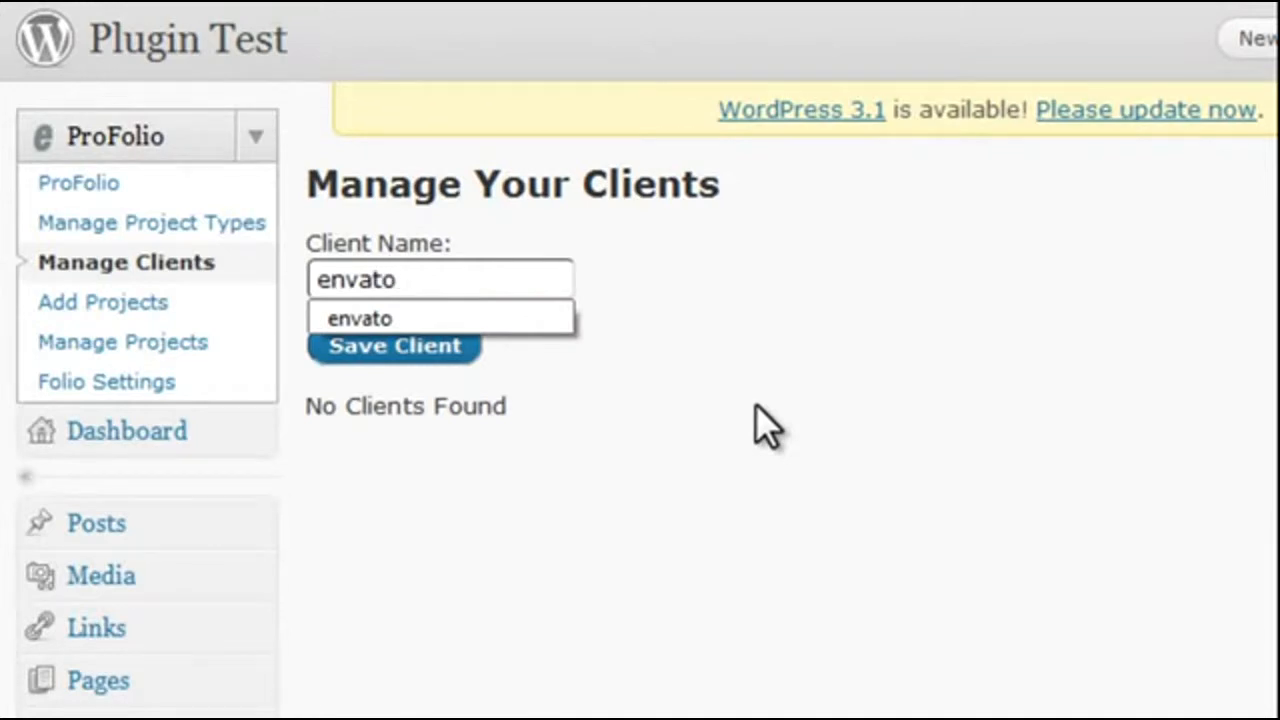
pyautogui.click(731, 391)
pyautogui.click(400, 349)
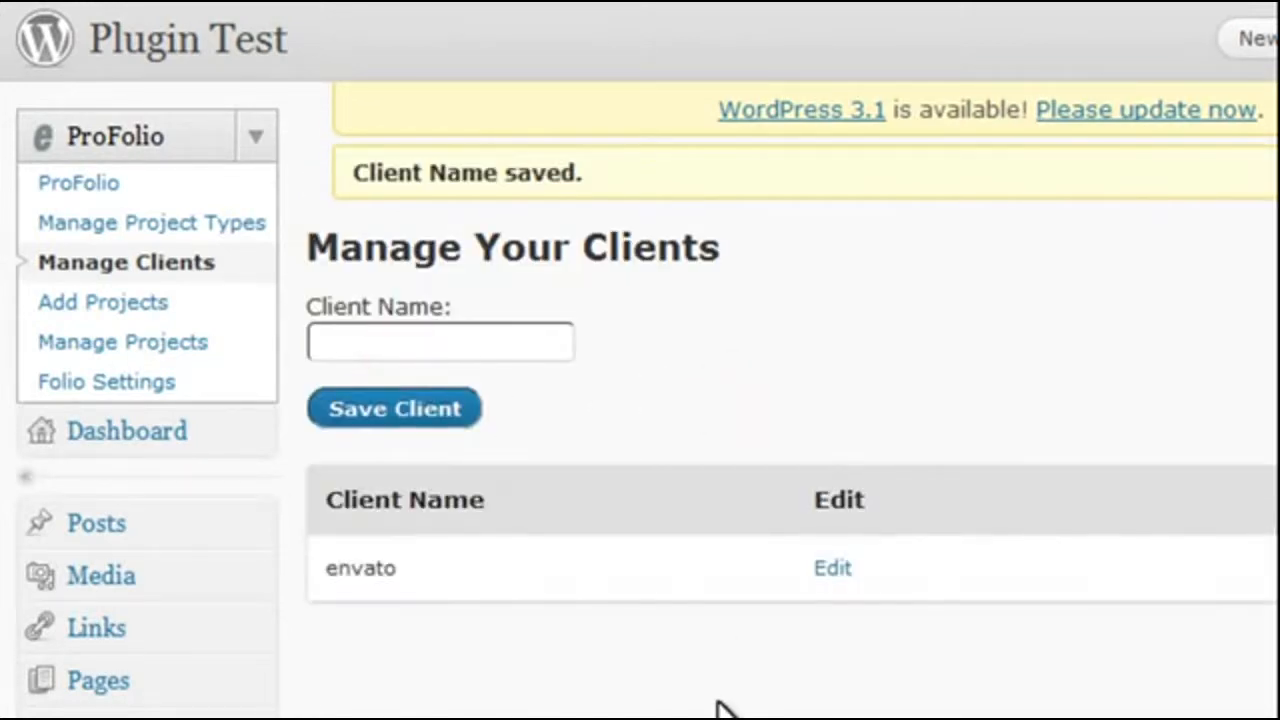
# Start a new project titled "ProFolio" and assign it the project type "wordpress plugins".
pyautogui.click(151, 299)
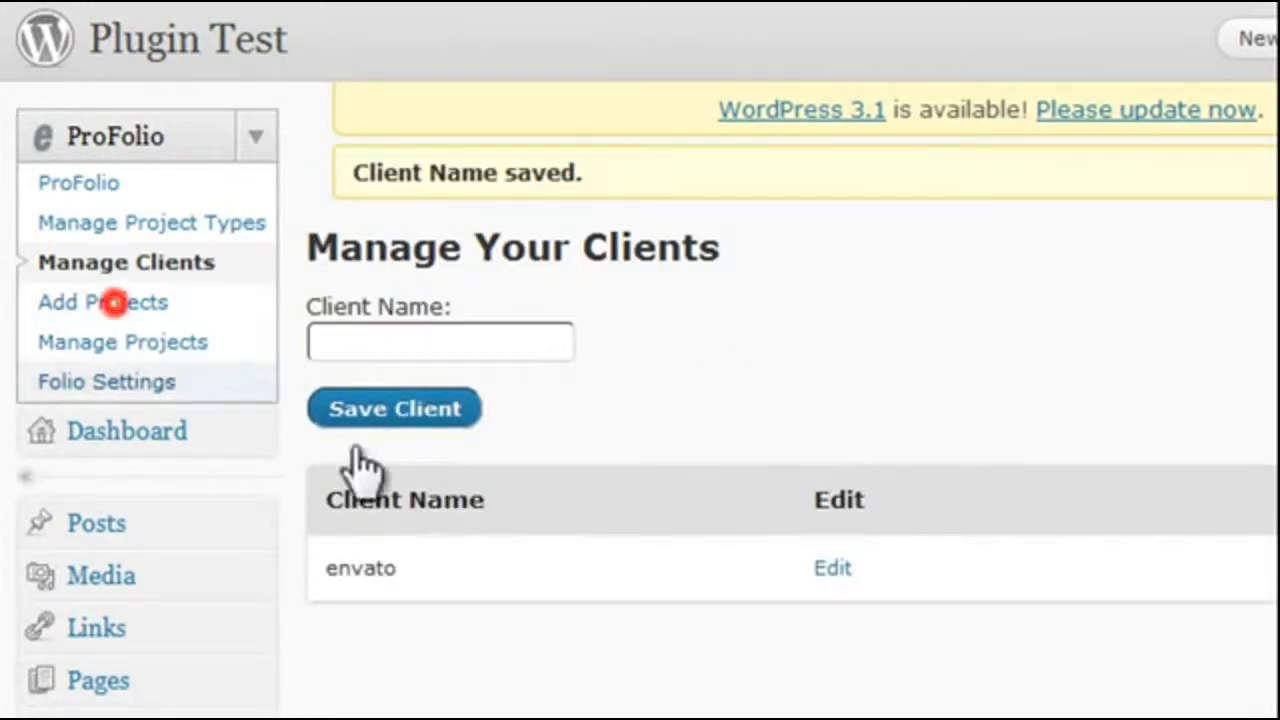
pyautogui.click(703, 187)
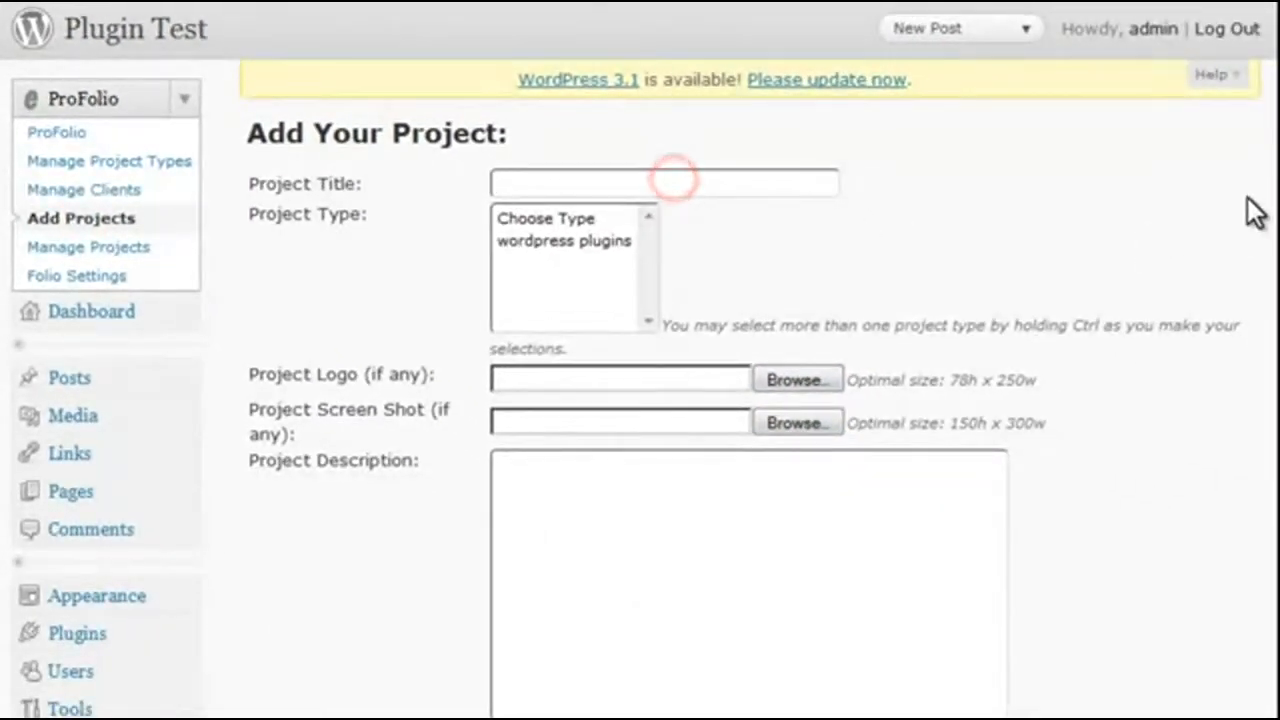
pyautogui.write('ProFolio')
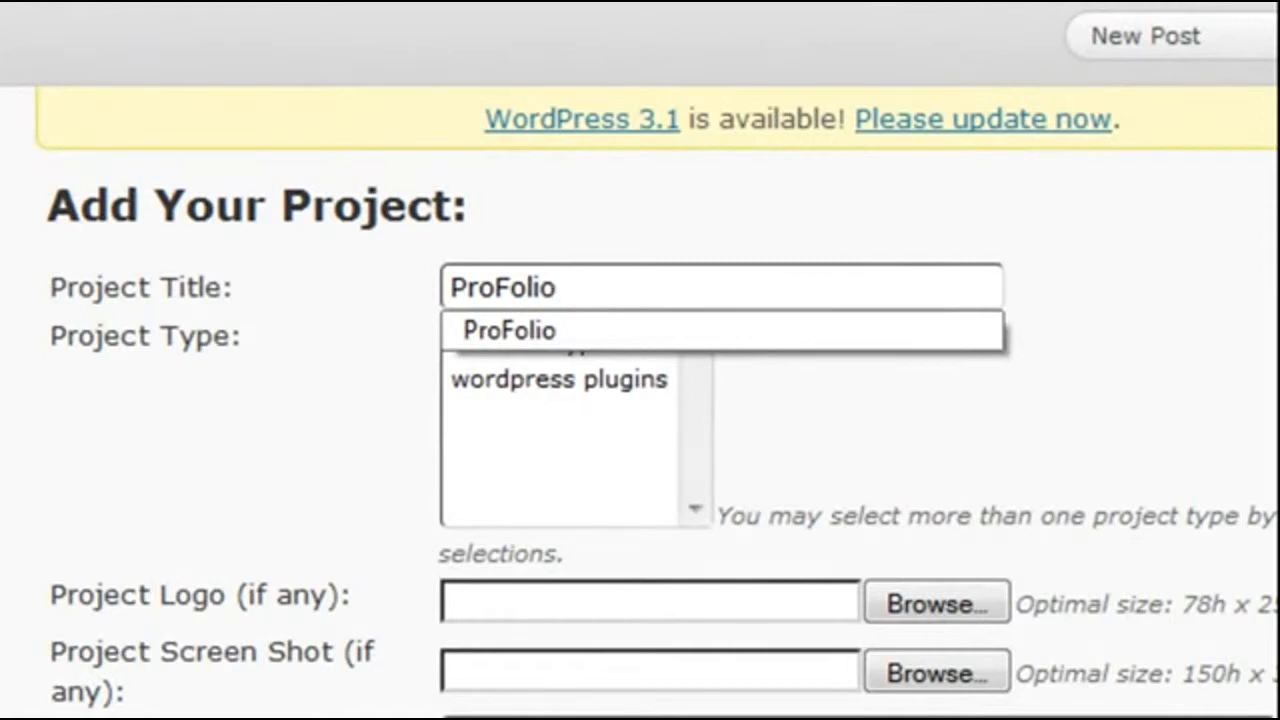
pyautogui.press('Escape')
pyautogui.click(548, 380)
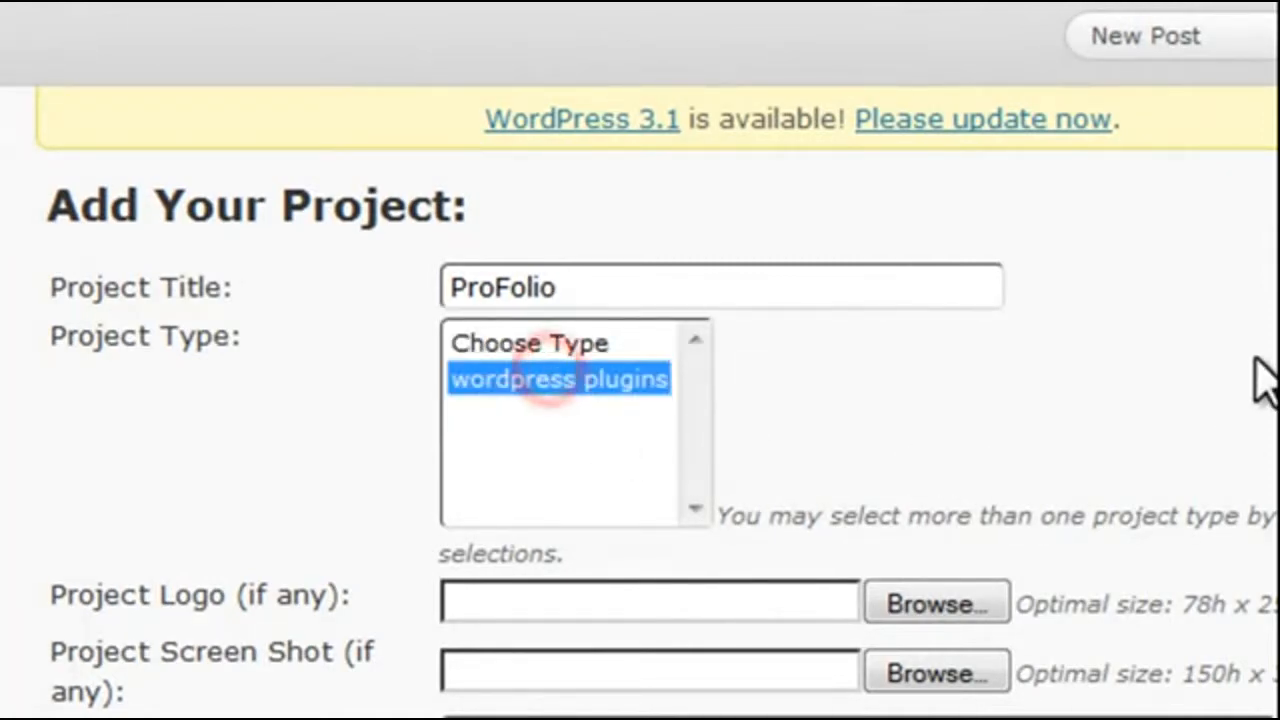
# Attach profoliologo.png from the desktop as the project logo and 5themes.png as the project screen shot.
pyautogui.click(935, 605)
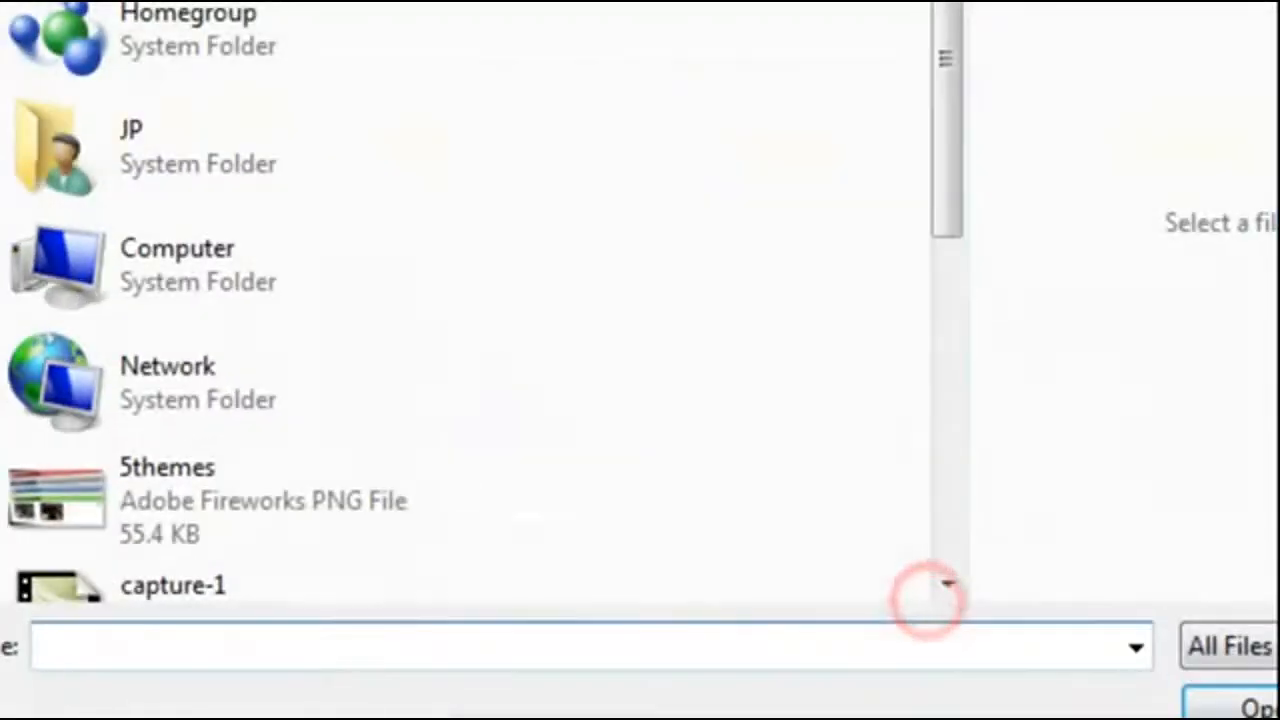
pyautogui.moveTo(931, 160); pyautogui.dragTo(795, 545)
pyautogui.doubleClick(255, 545)
pyautogui.click(928, 675)
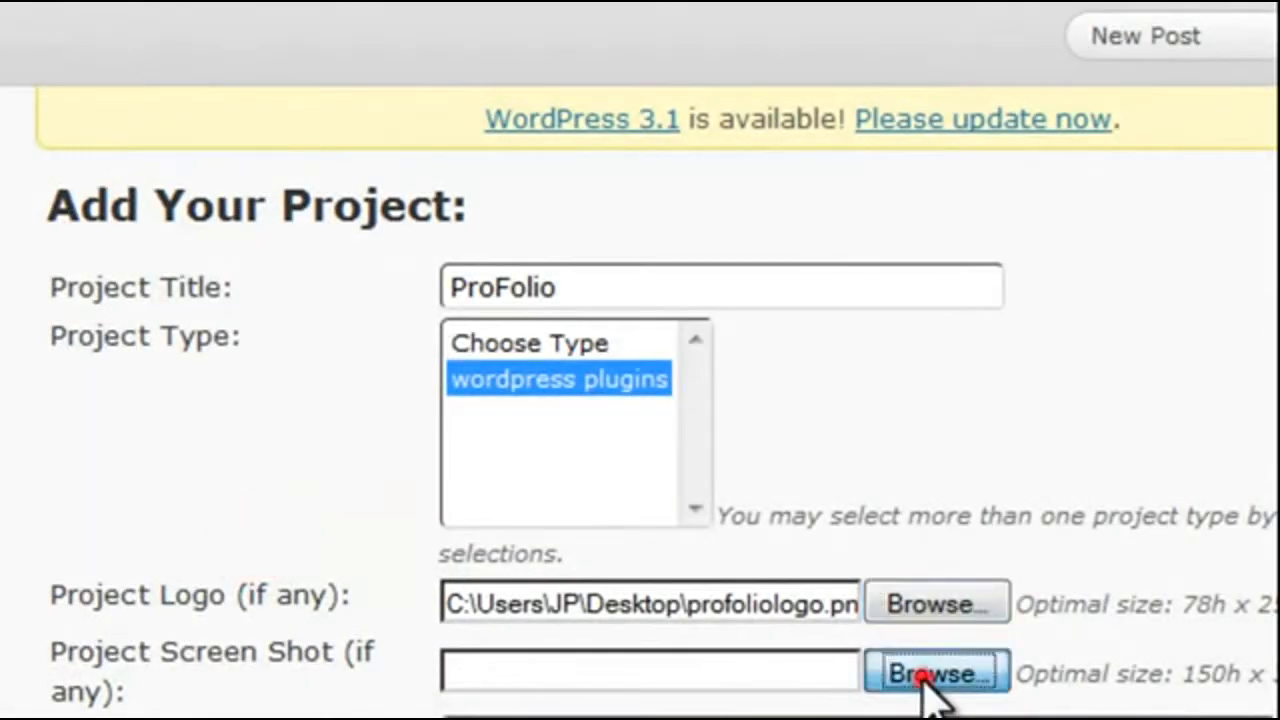
pyautogui.doubleClick(189, 478)
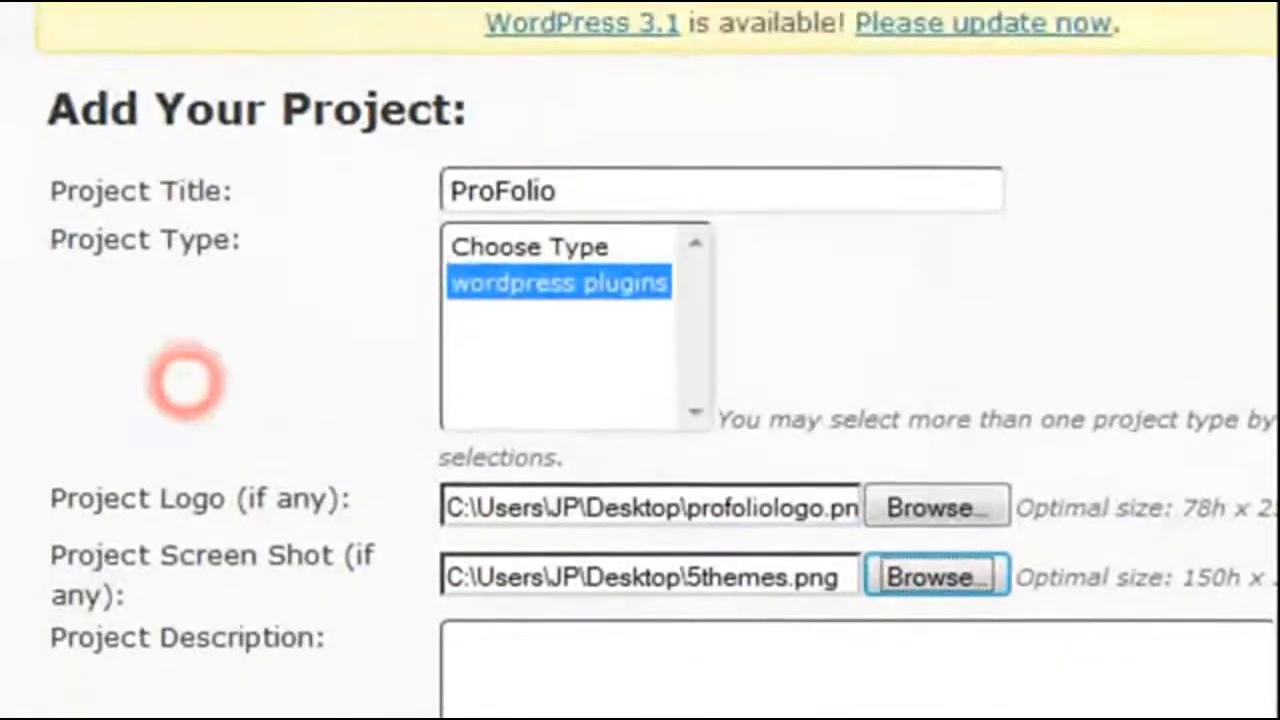
pyautogui.click(1131, 501)
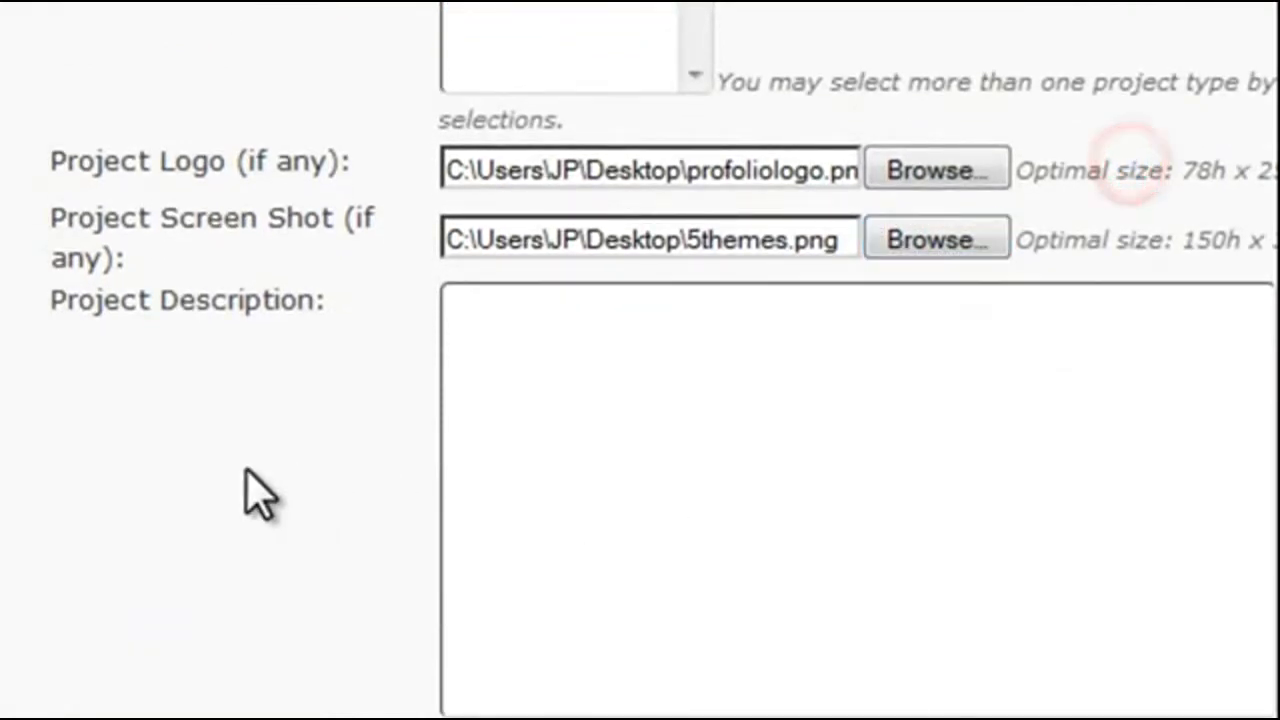
# Paste the copied feature text as the project description and enter "PHP | CSS | Wordpress | HTML" as the project technologies.
pyautogui.click(683, 415)
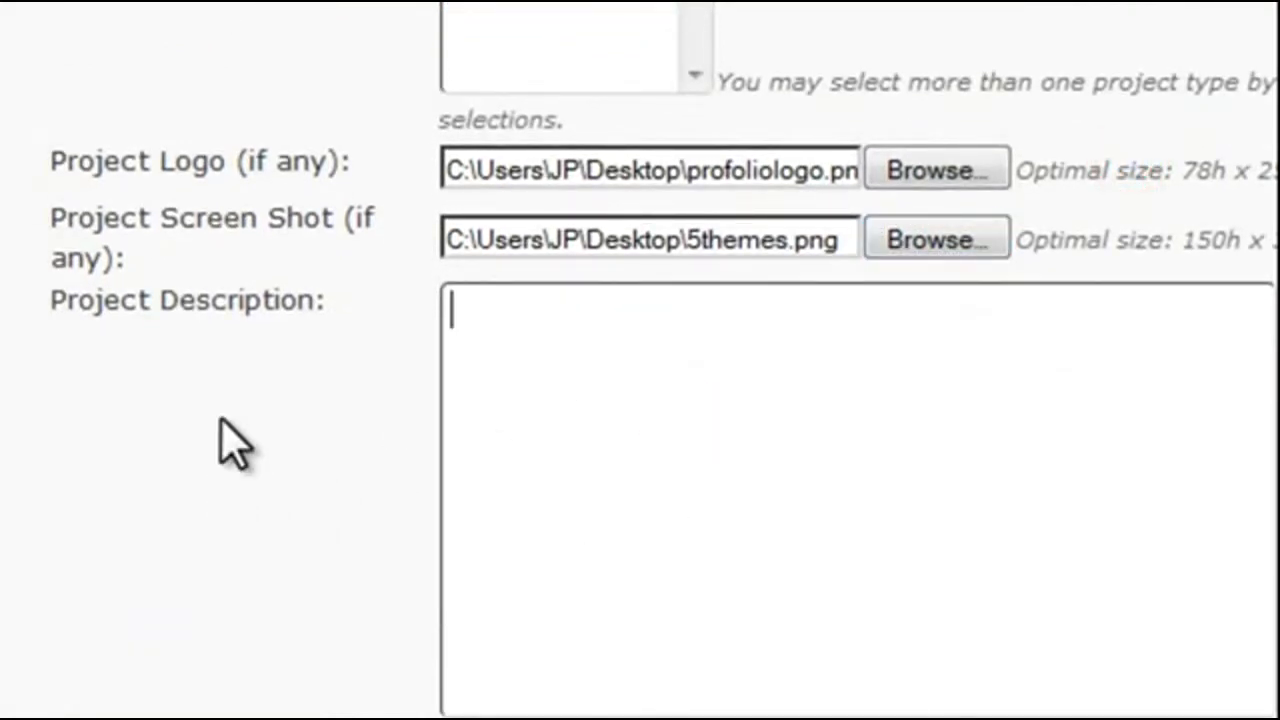
pyautogui.hotkey('ctrl', 'v')
pyautogui.scroll(-5, 230, 448)
pyautogui.click(566, 246)
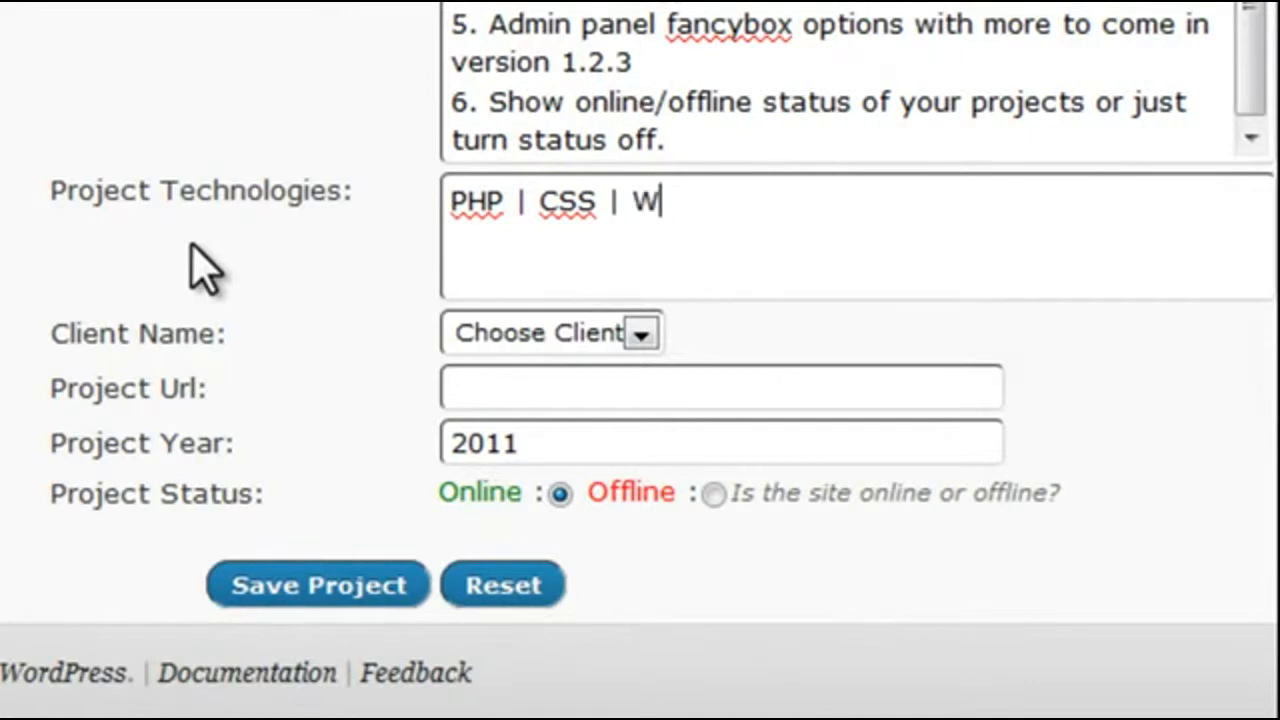
pyautogui.write('| Wordpress | HTML')
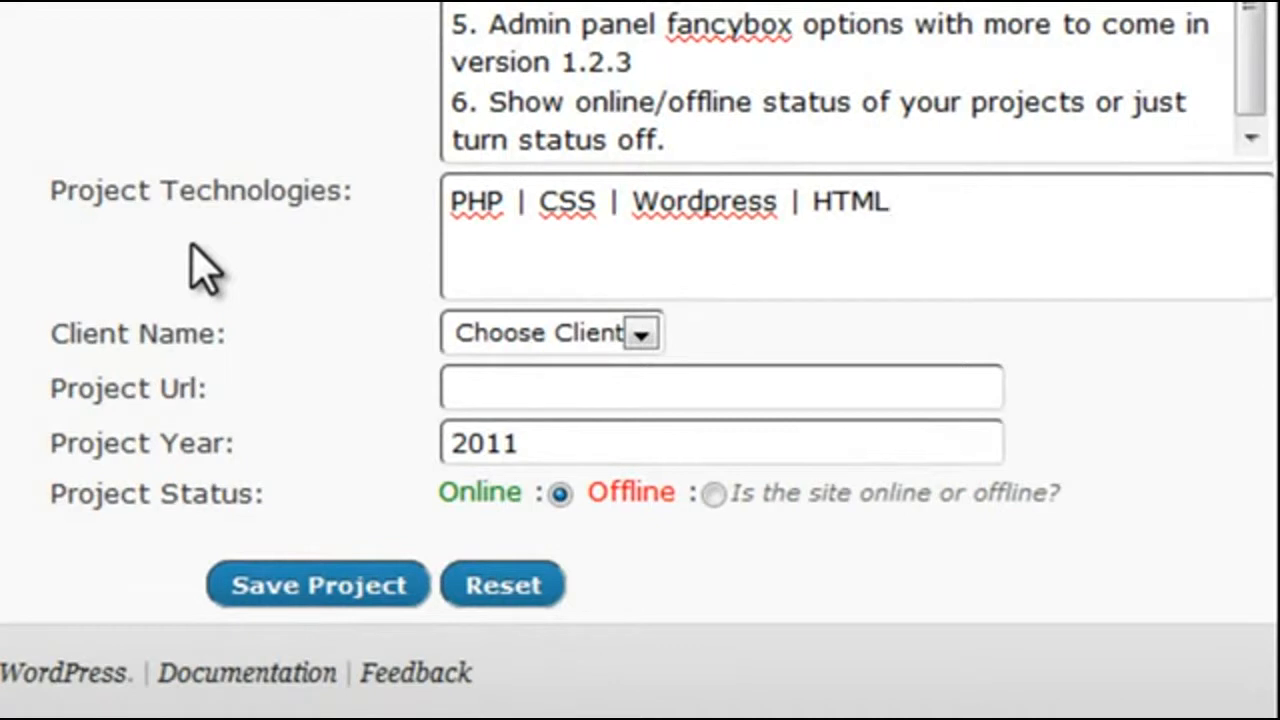
pyautogui.click(540, 336)
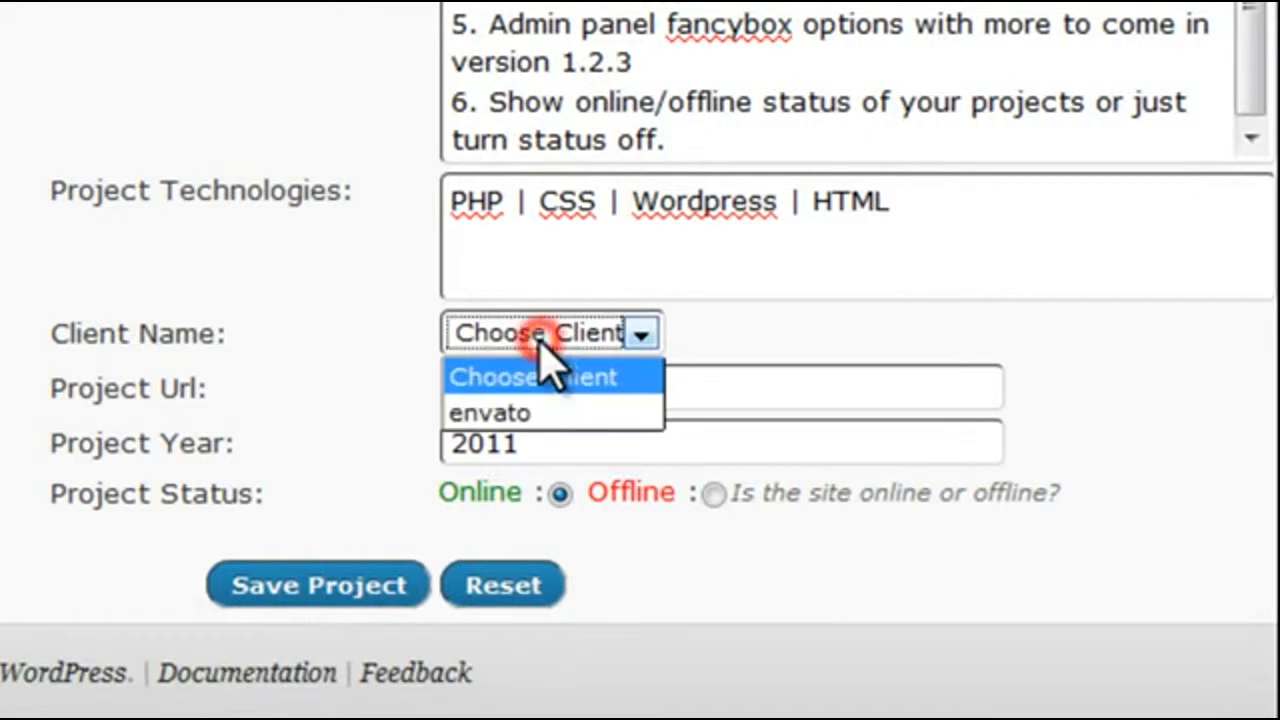
pyautogui.click(537, 410)
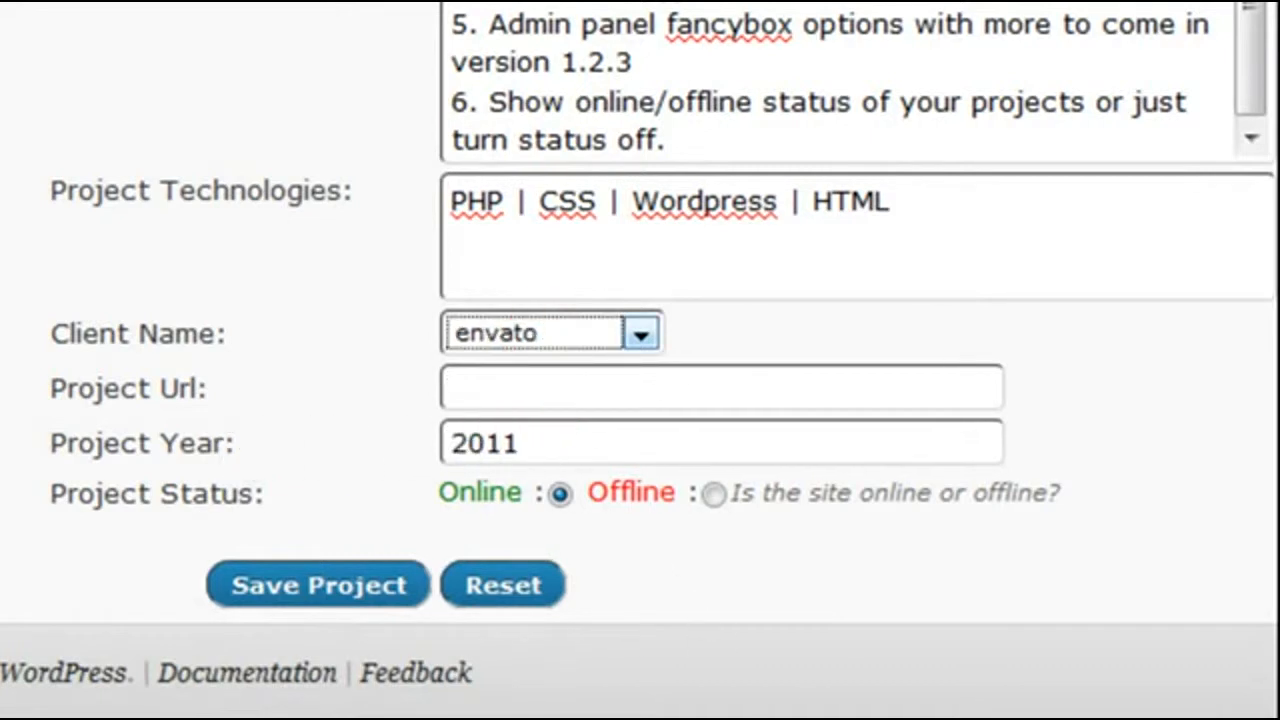
pyautogui.click(822, 387)
pyautogui.write('http://codecanyon.net/item/portfolio-premium-wp-plugin/154612')
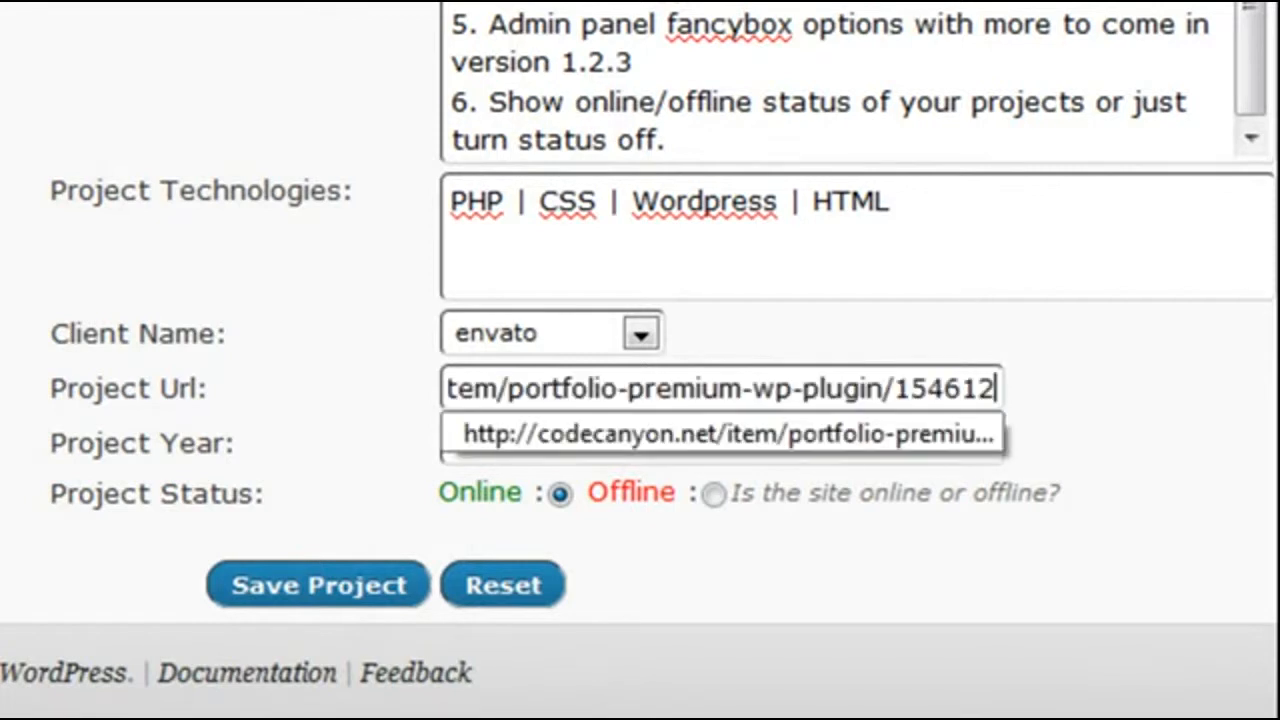
pyautogui.press('Escape')
pyautogui.click(651, 440)
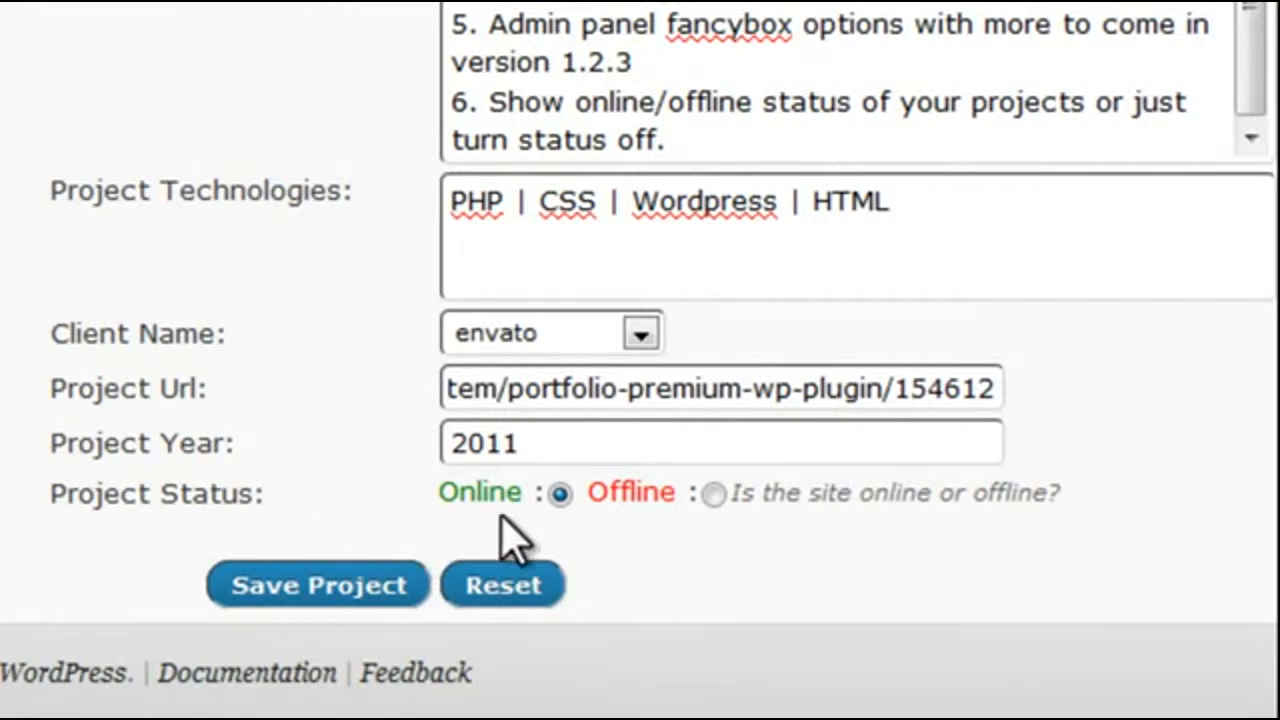
# Save the project with its status set to Online and open the list of managed projects.
pyautogui.click(714, 493)
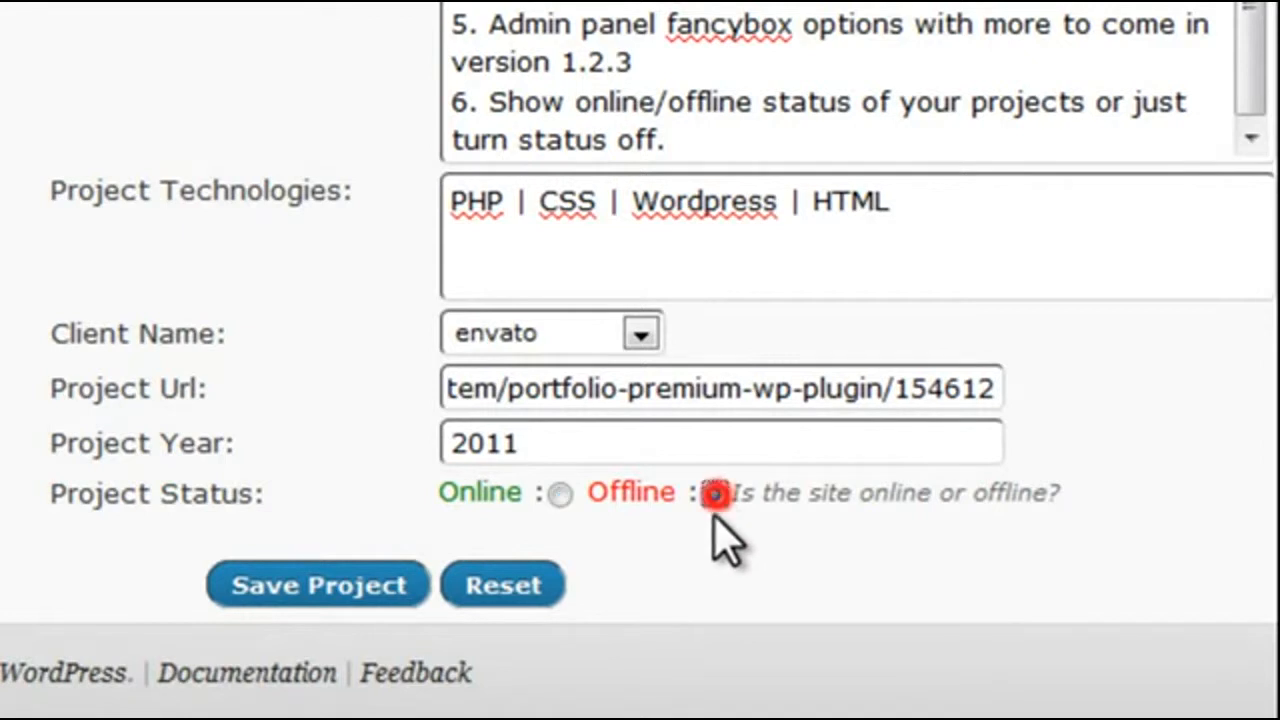
pyautogui.click(560, 493)
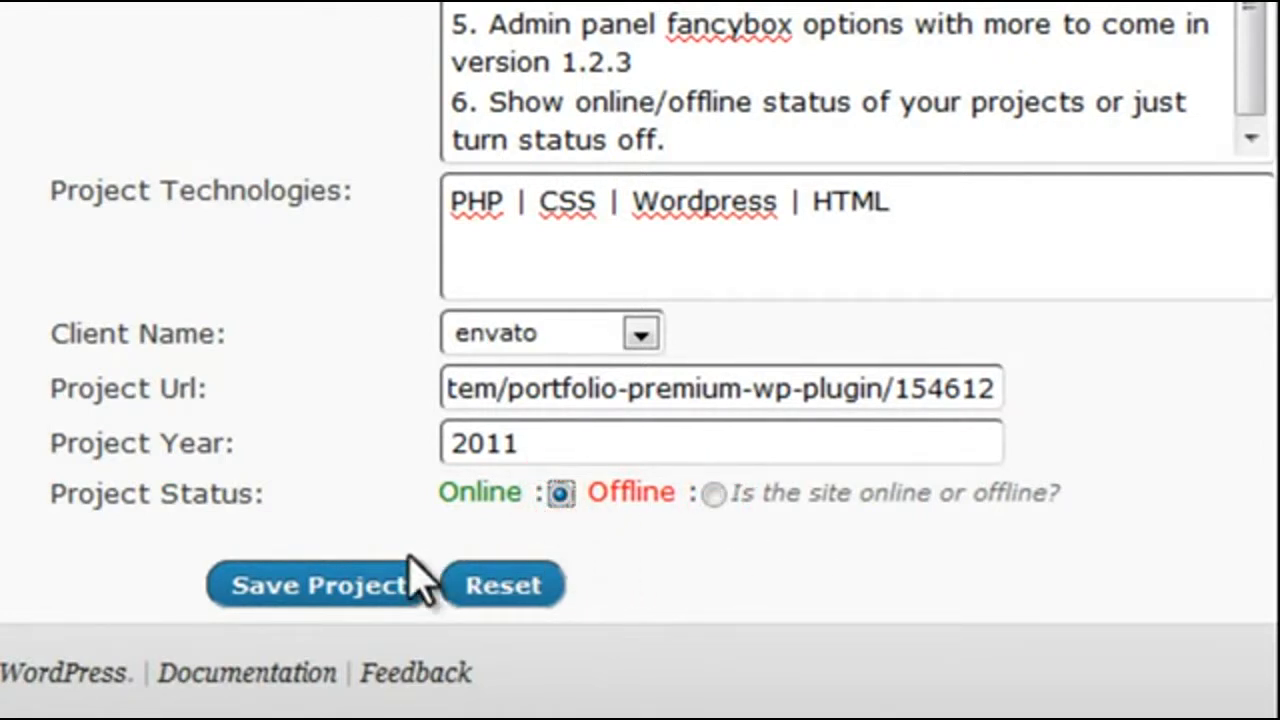
pyautogui.click(362, 585)
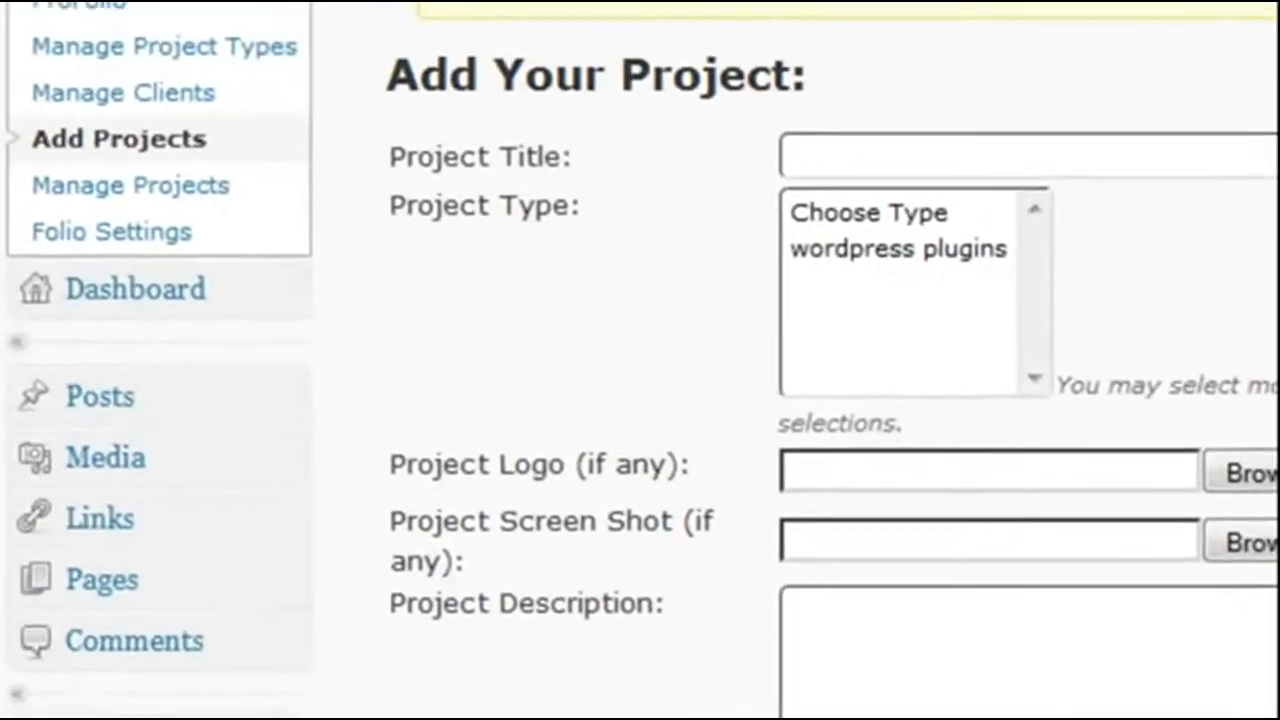
pyautogui.click(180, 180)
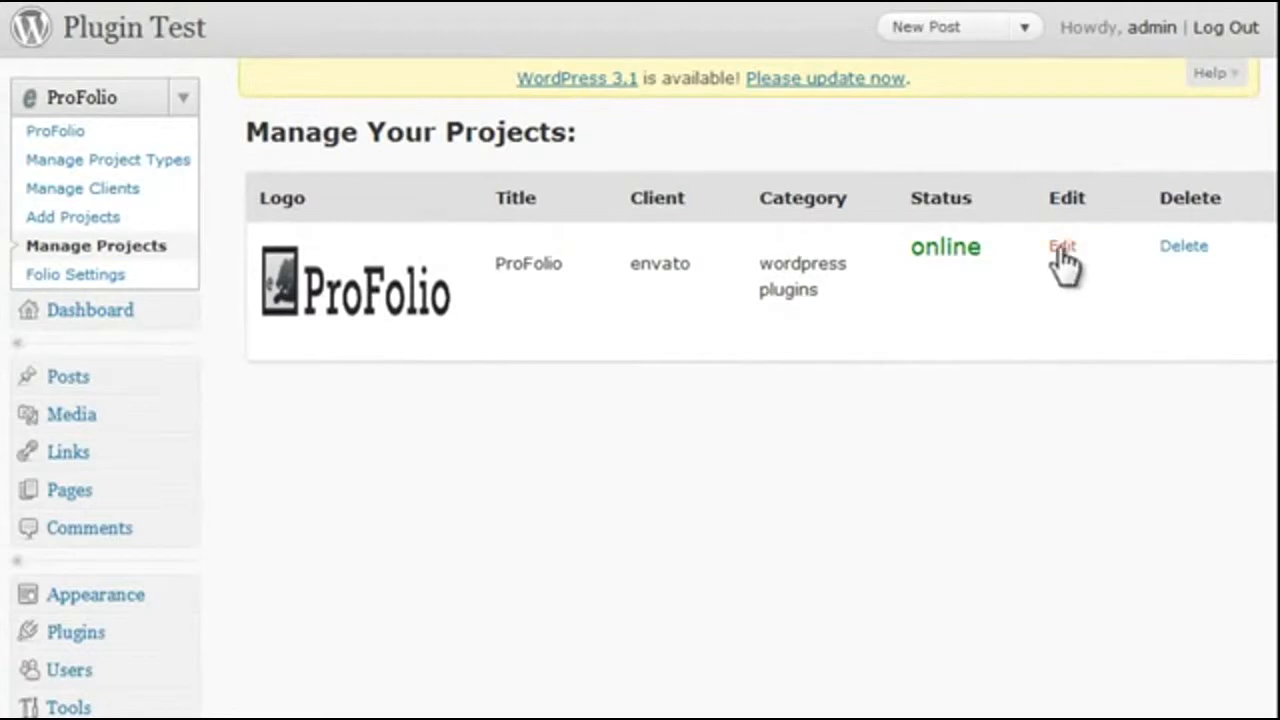
# Open the ProFolio project for editing and delete the "PHP | Wordpress | CSS3 | Photoshop | XHTML for WP Plugins" heading from its description.
pyautogui.click(1058, 248)
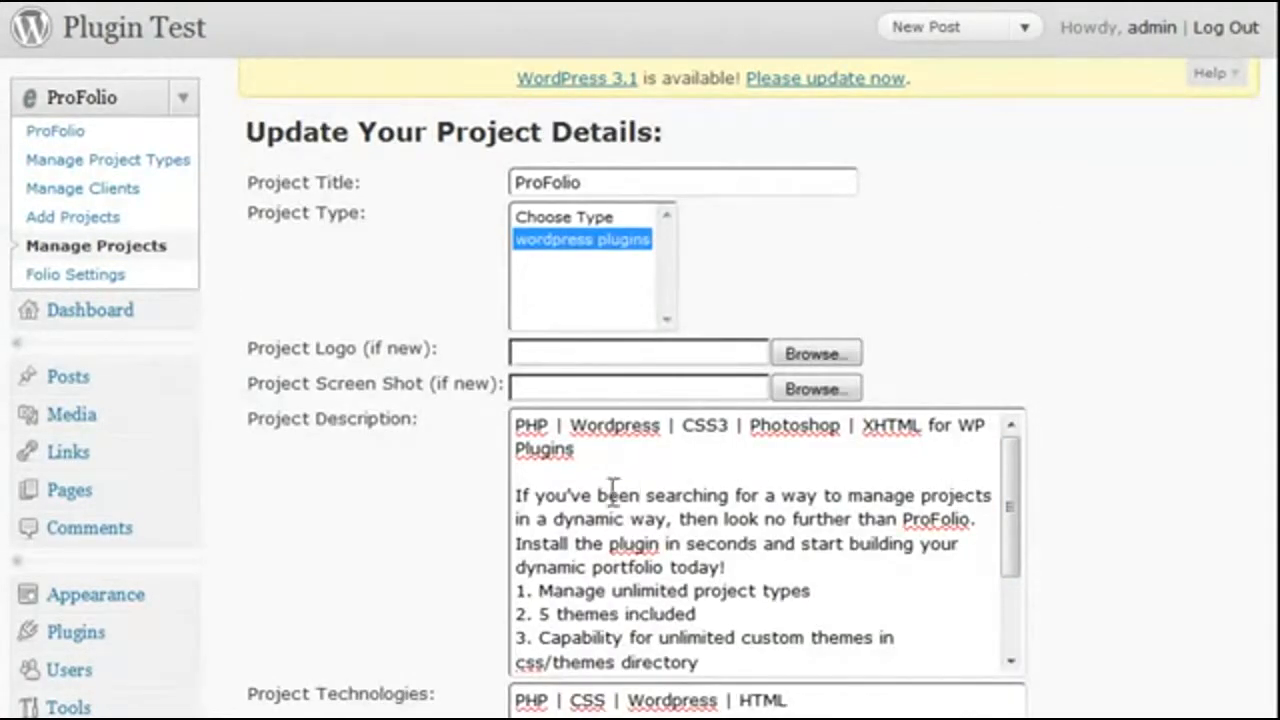
pyautogui.moveTo(515, 488); pyautogui.dragTo(480, 413)
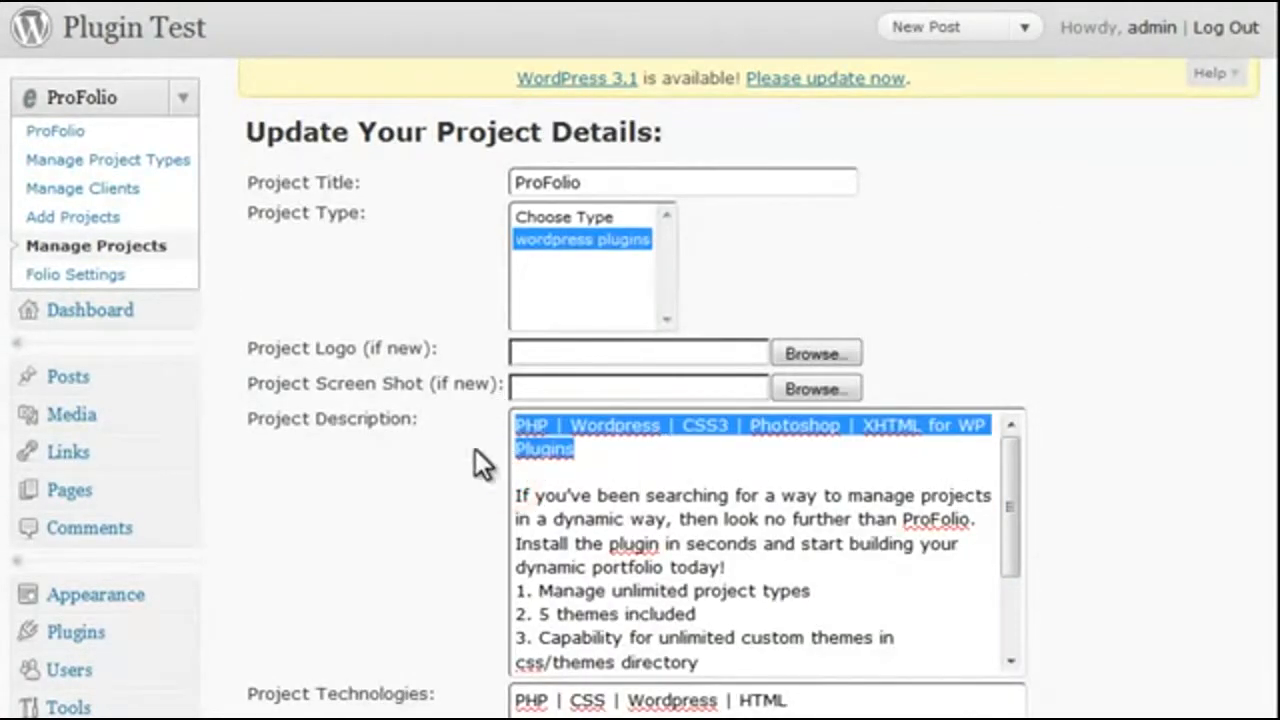
pyautogui.press('Delete')
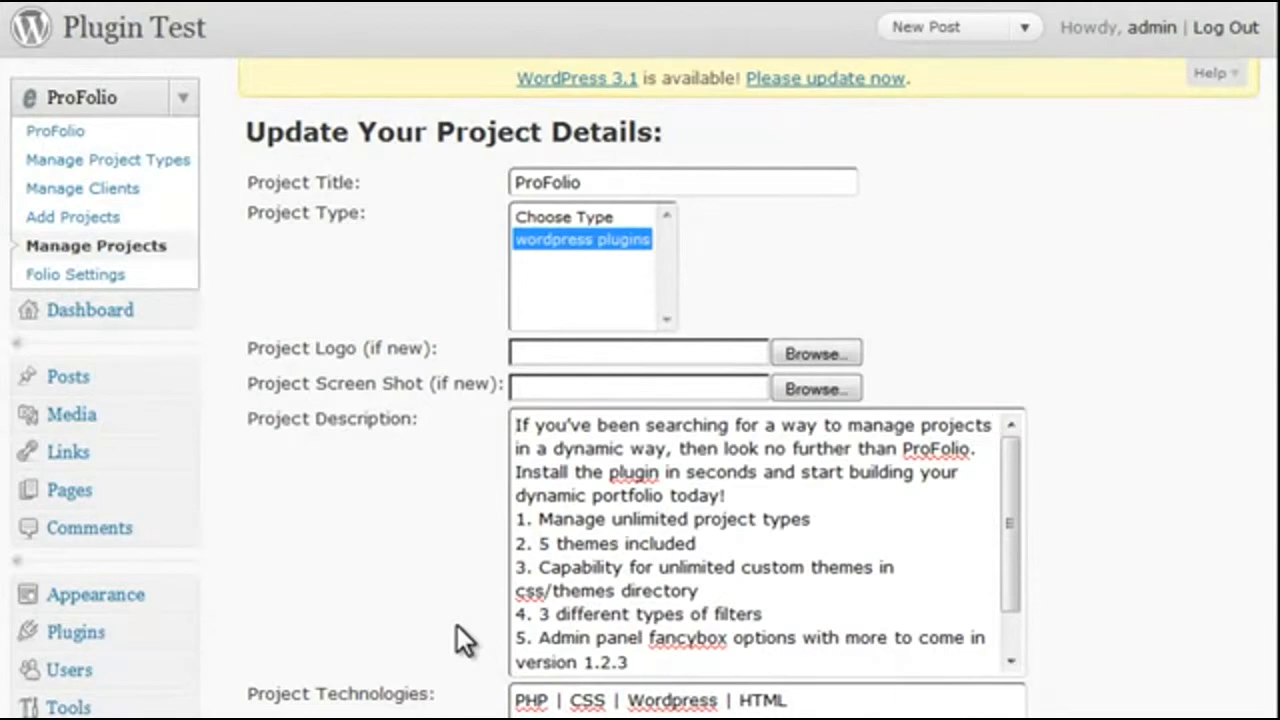
# Set Show Project Status to No for the ProFolio project and save the update.
pyautogui.scroll(-1, 541, 470)
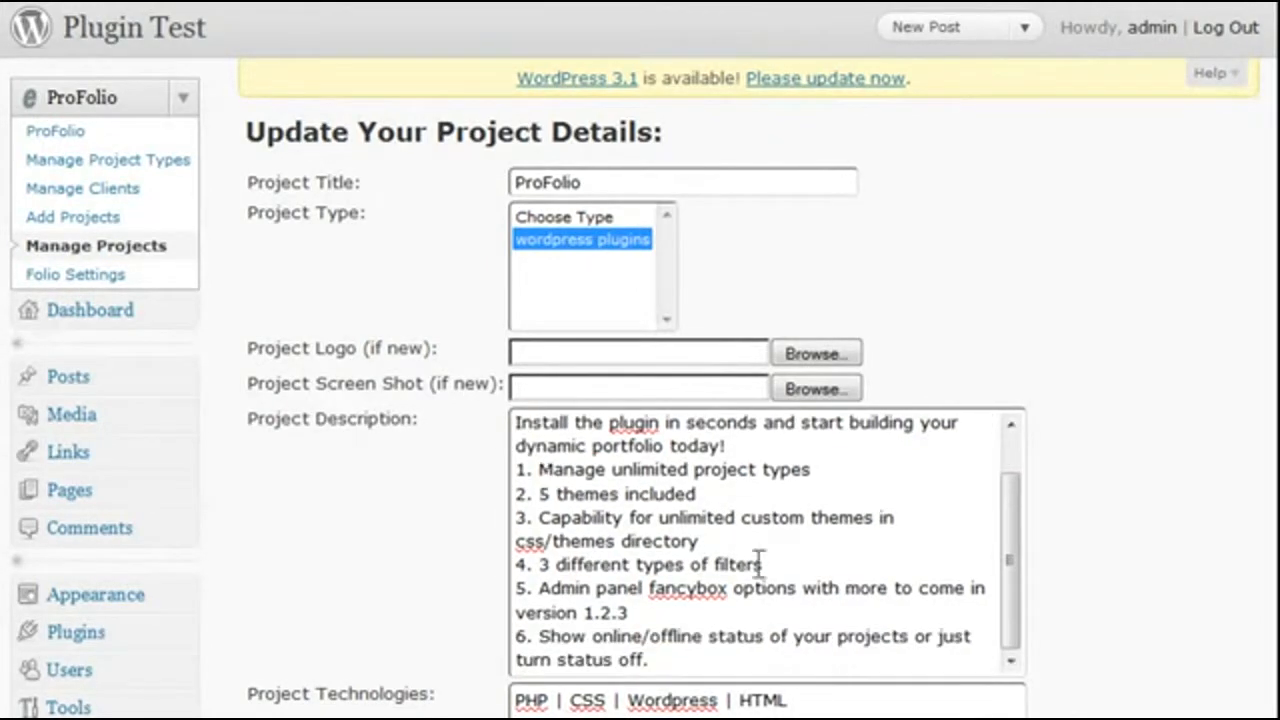
pyautogui.scroll(-3, 1178, 600)
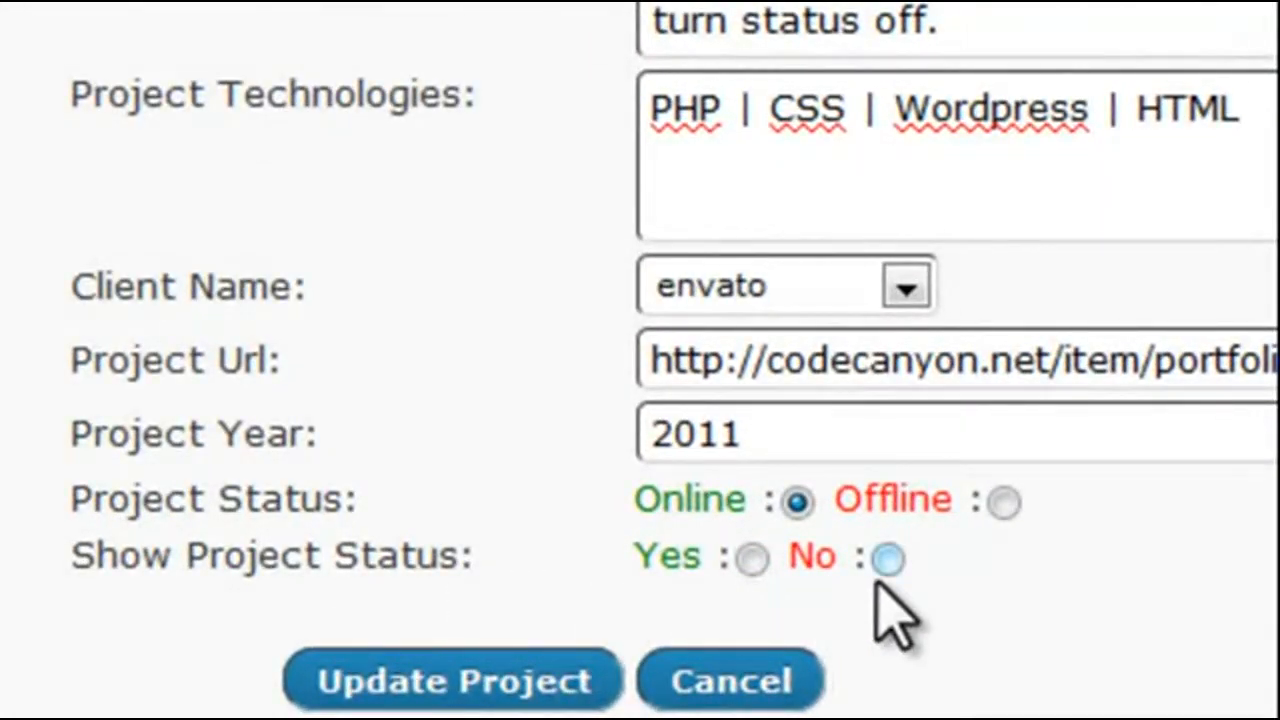
pyautogui.click(888, 560)
pyautogui.click(527, 665)
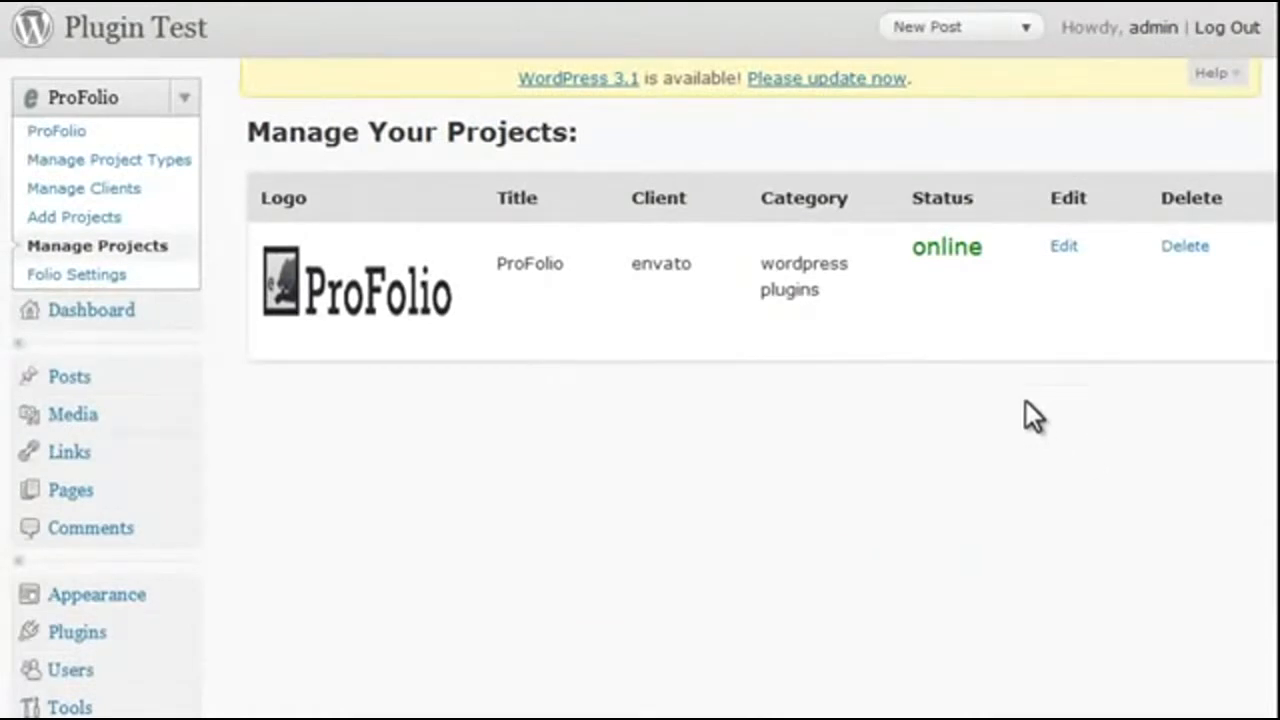
# Reopen the ProFolio project for editing, and view the portfolio on the public site's About page.
pyautogui.click(1066, 247)
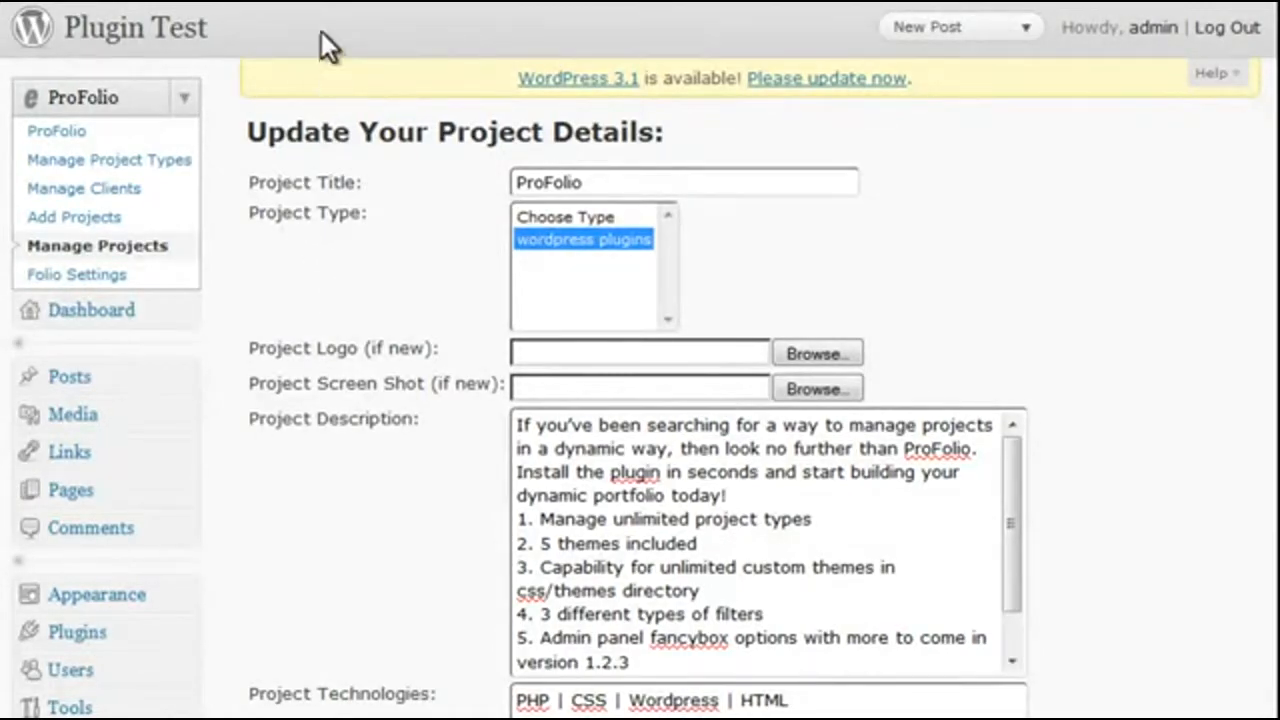
pyautogui.click(121, 26)
pyautogui.click(145, 424)
pyautogui.scroll(-7, 968, 543)
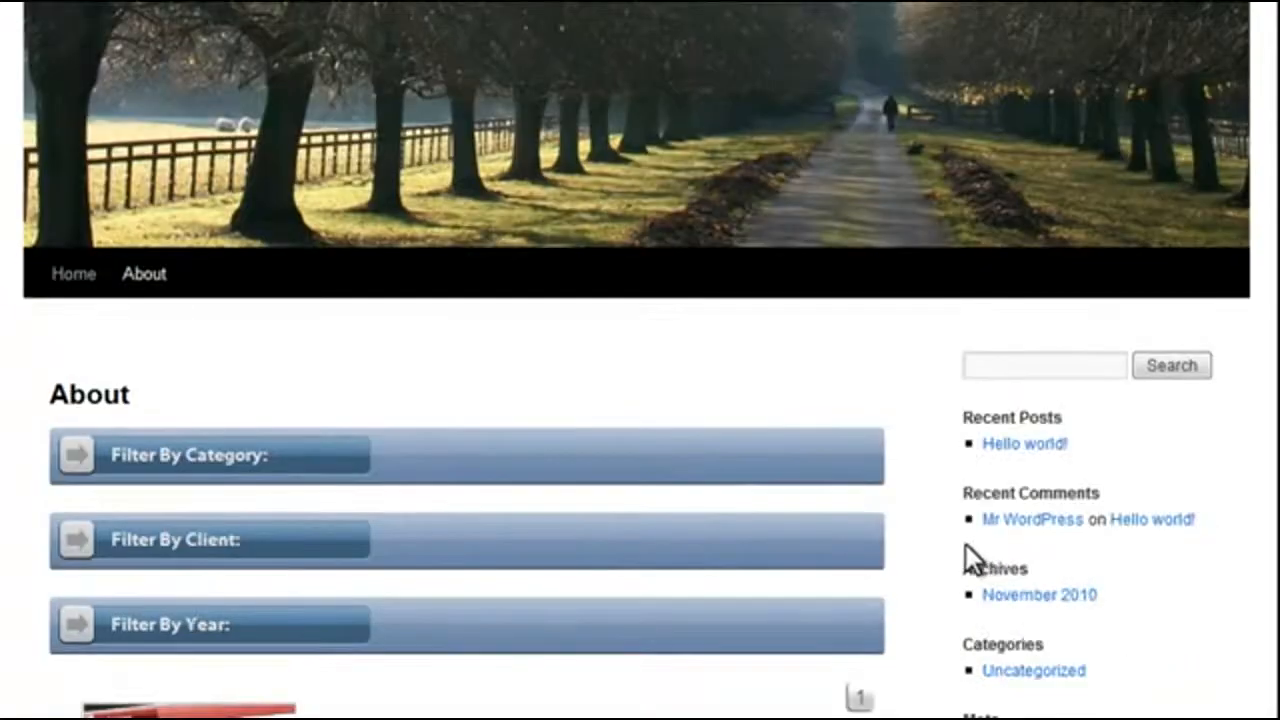
pyautogui.scroll(3, 968, 548)
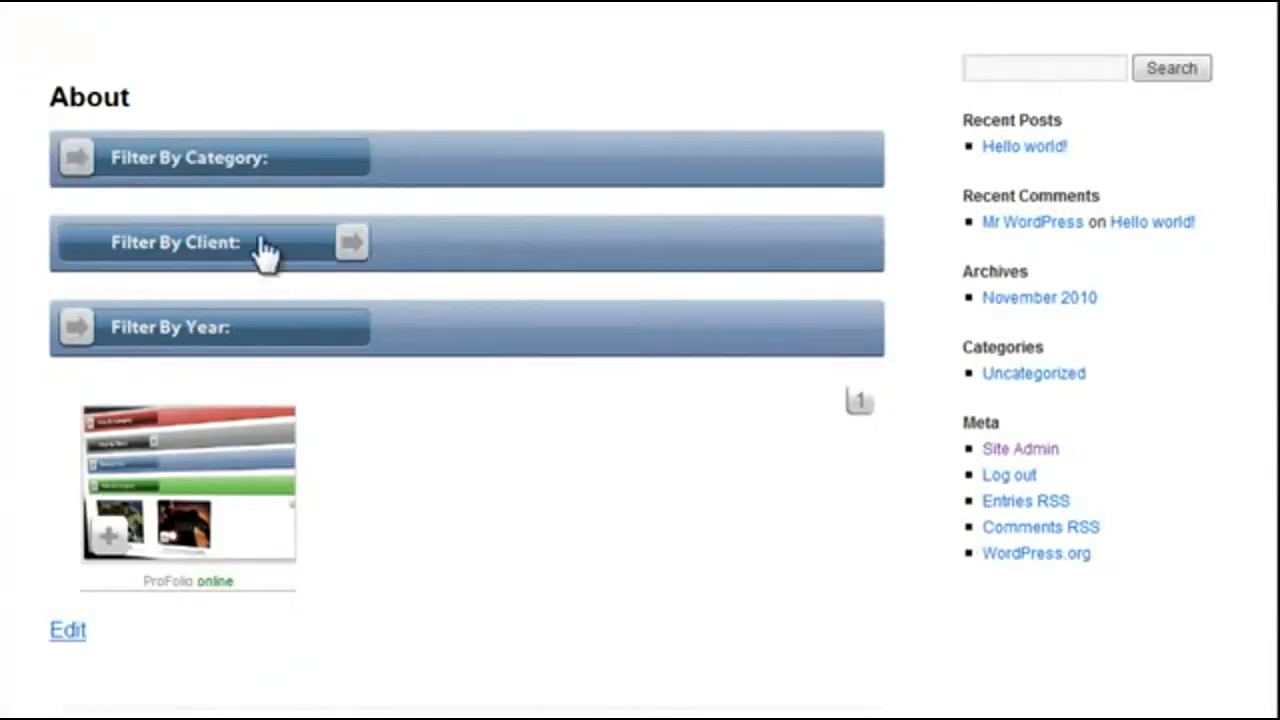
# Try out the category, client and year filters of the portfolio in the blue theme.
pyautogui.click(146, 175)
pyautogui.click(148, 175)
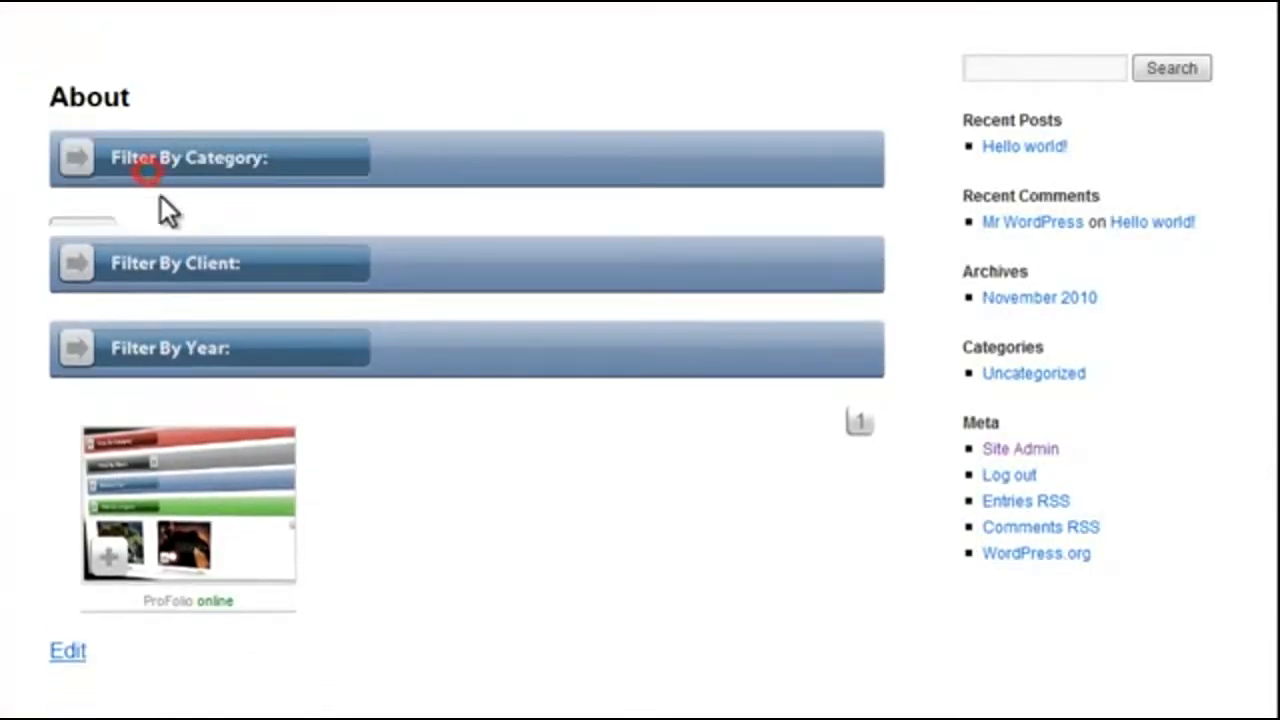
pyautogui.click(178, 243)
pyautogui.click(194, 316)
pyautogui.click(196, 328)
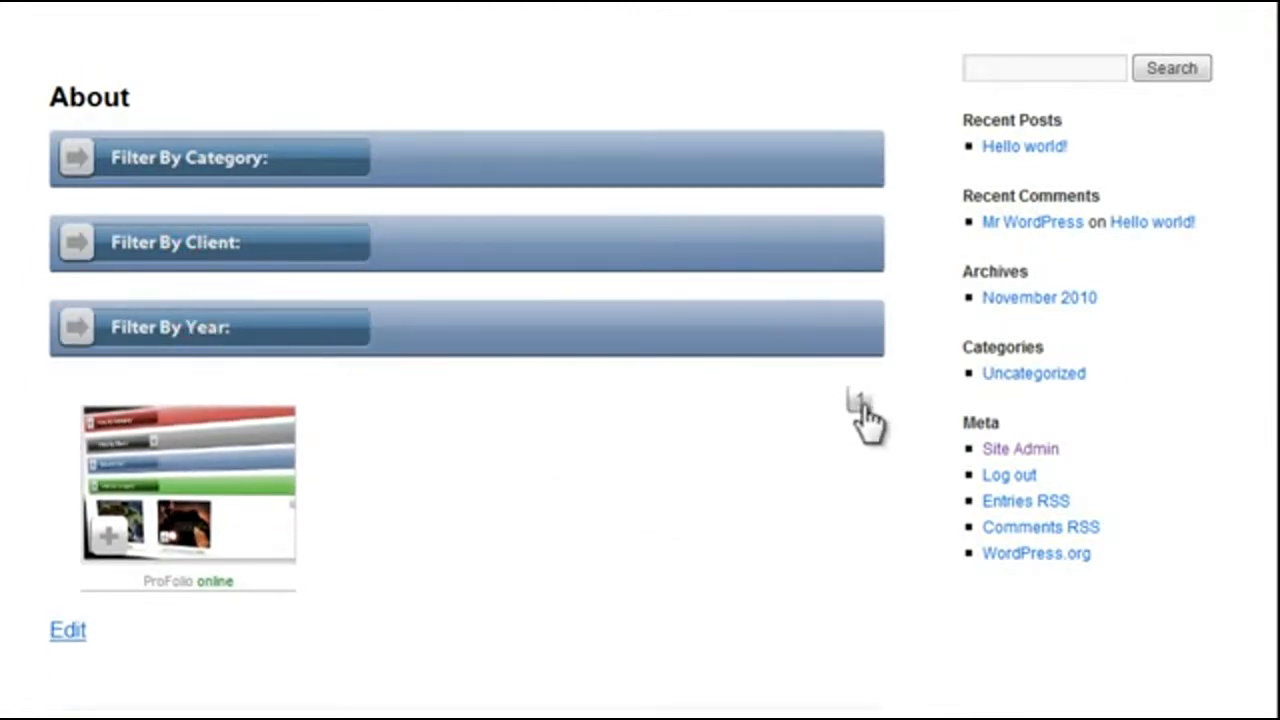
# Open the ProFolio project's details from its thumbnail, examine the description and logo, and close the details.
pyautogui.click(197, 533)
pyautogui.moveTo(405, 212)
pyautogui.mouseDown()
pyautogui.moveTo(437, 197)
pyautogui.moveTo(571, 277)
pyautogui.moveTo(423, 272)
pyautogui.moveTo(402, 212)
pyautogui.mouseUp()
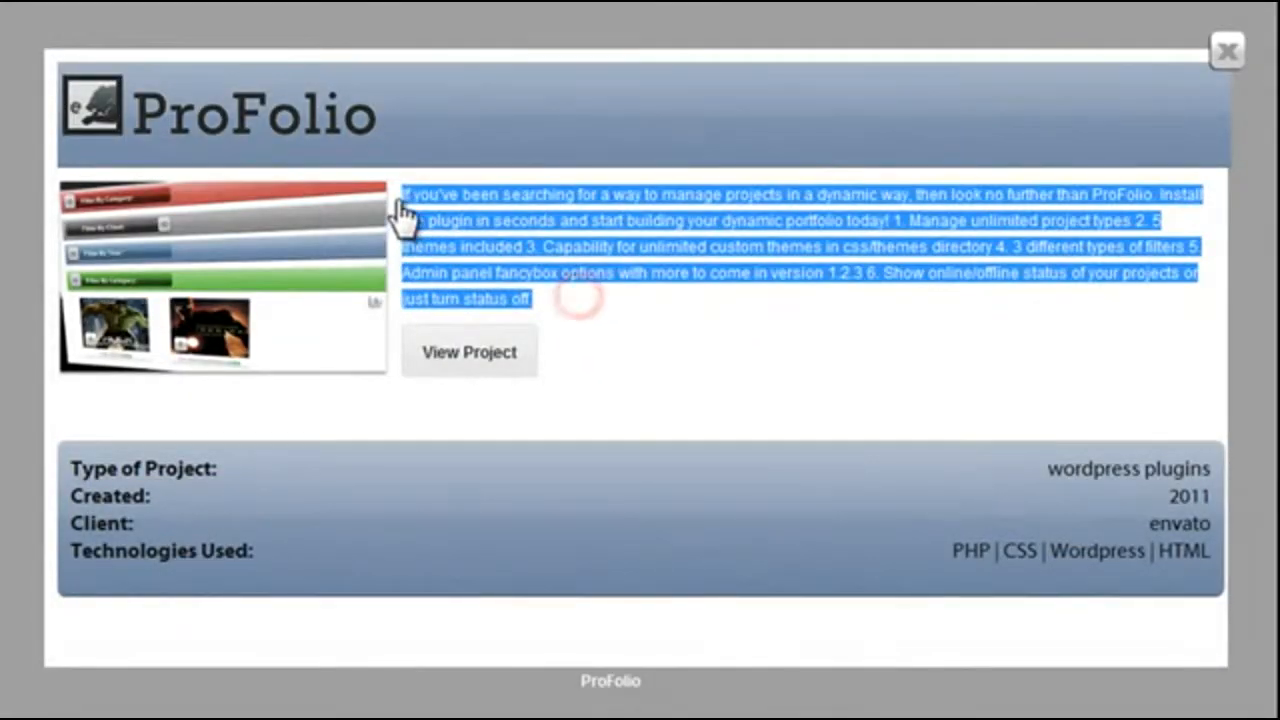
pyautogui.click(712, 362)
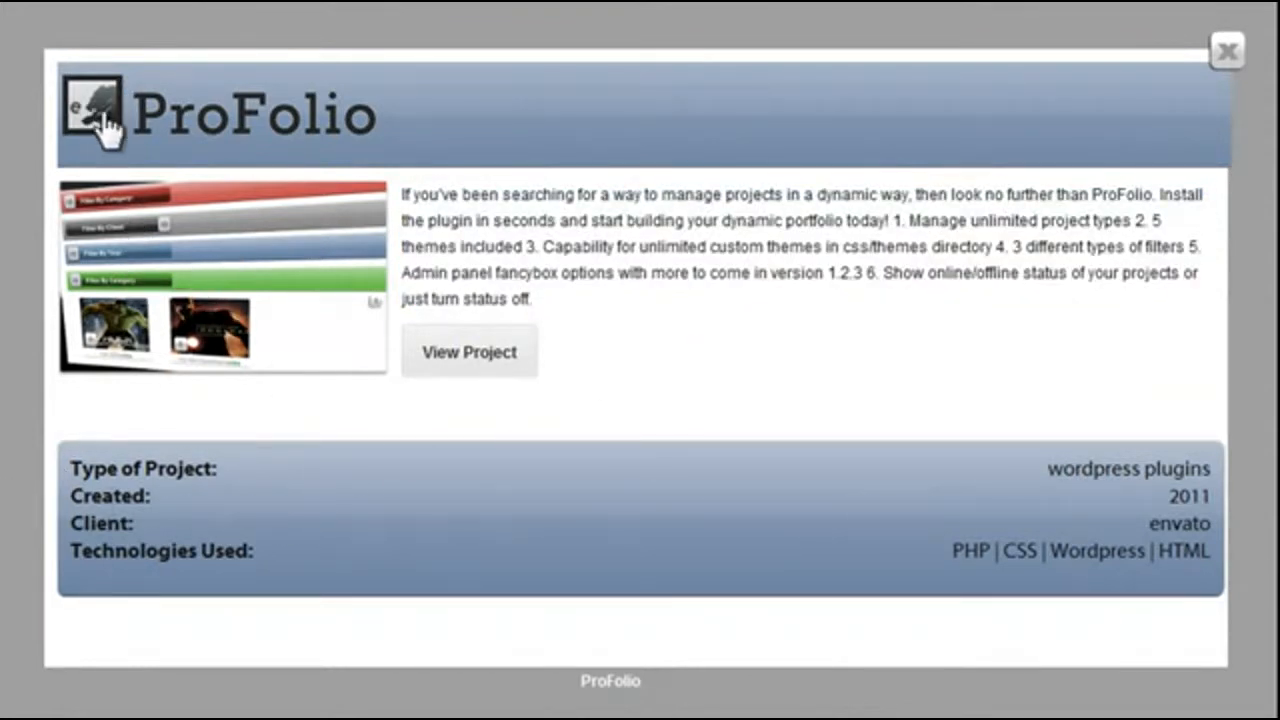
pyautogui.click(1226, 50)
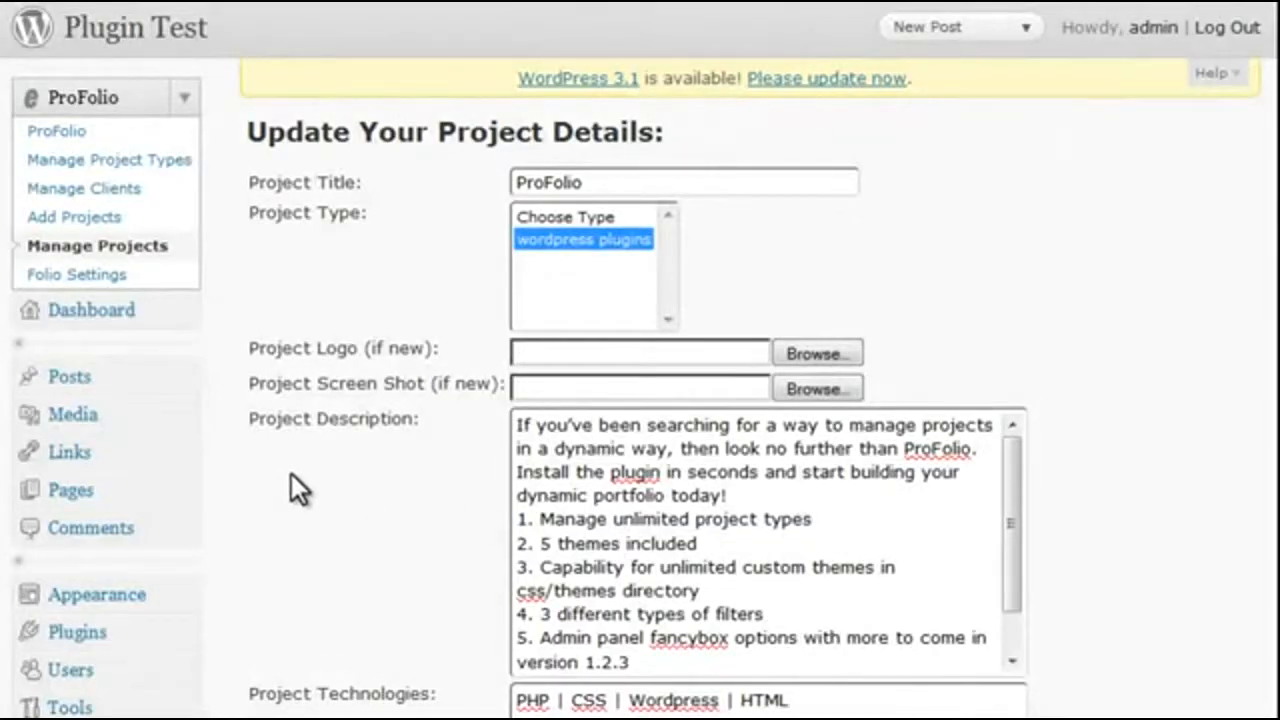
# Open the ProFolio plugin's folio settings and set the portfolio theme to mobile-black.css.
pyautogui.click(116, 275)
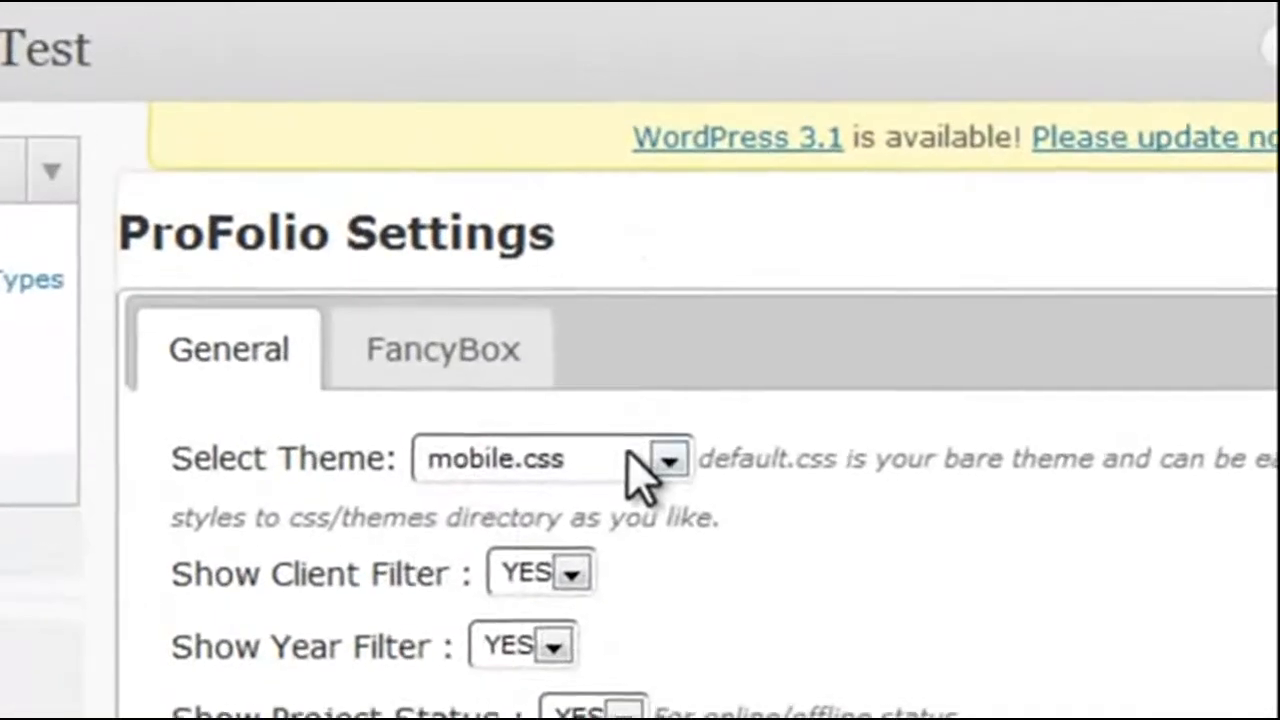
pyautogui.click(558, 335)
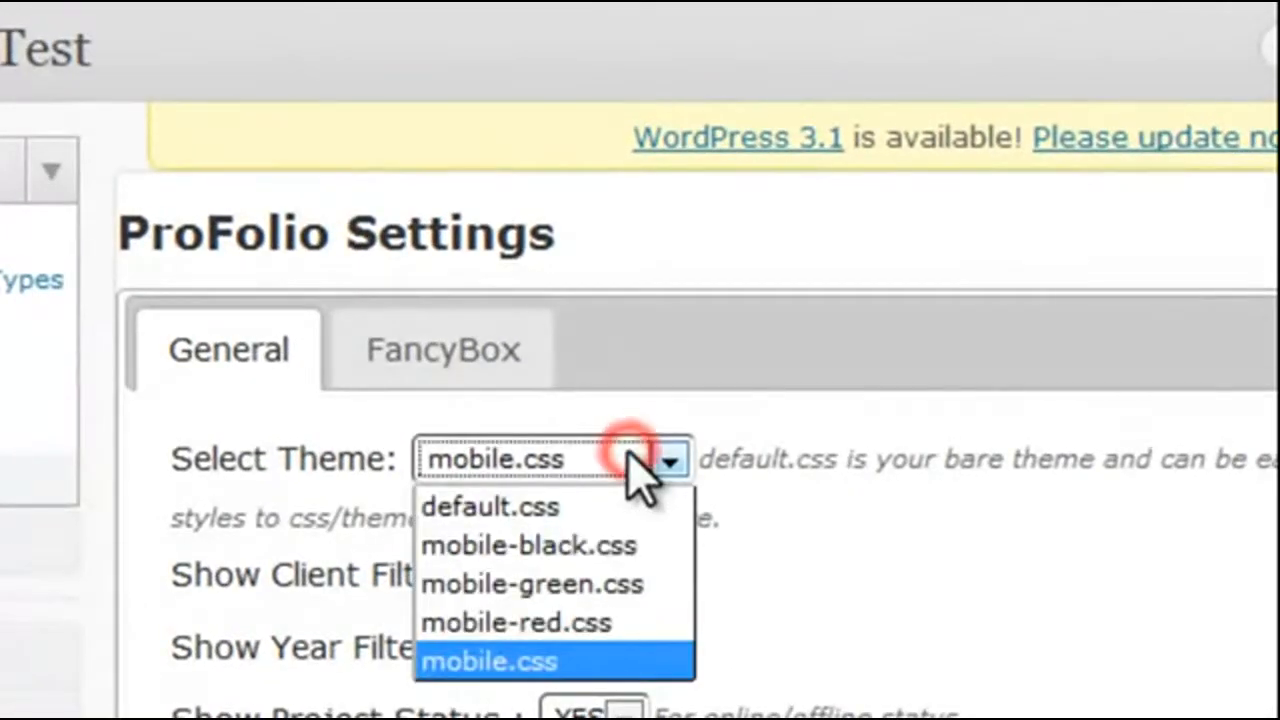
pyautogui.click(596, 545)
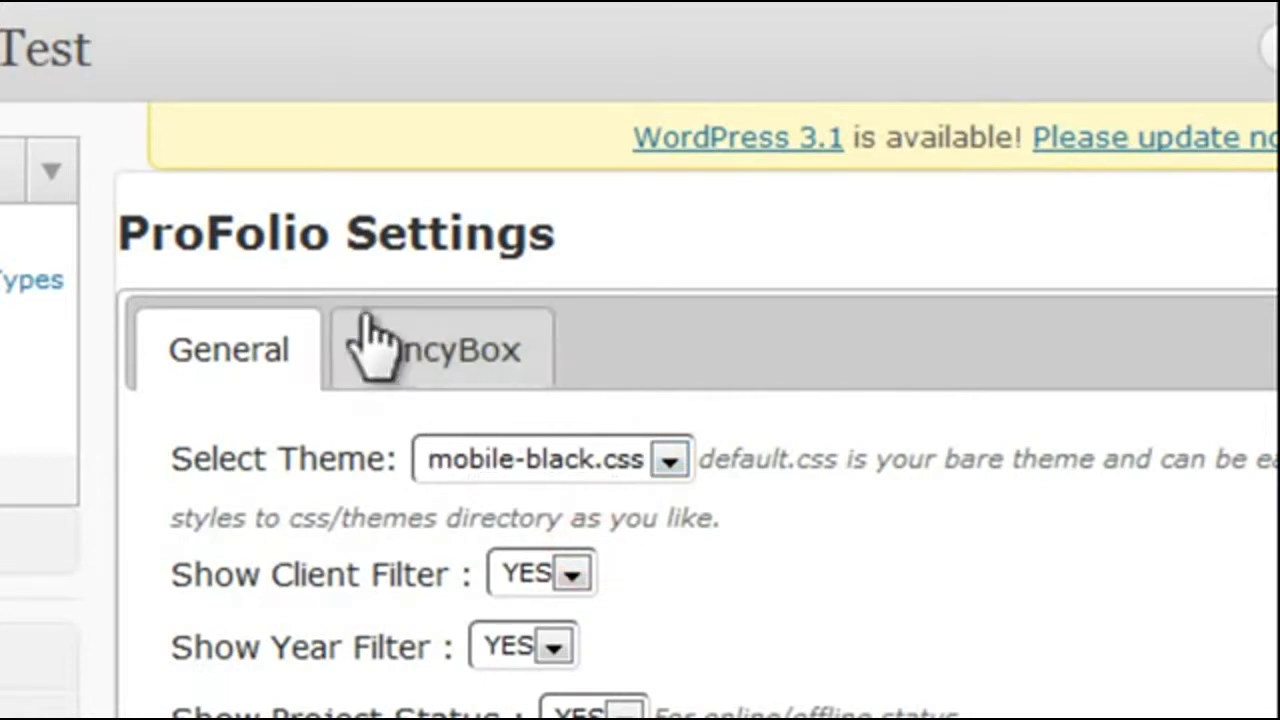
pyautogui.click(6, 102)
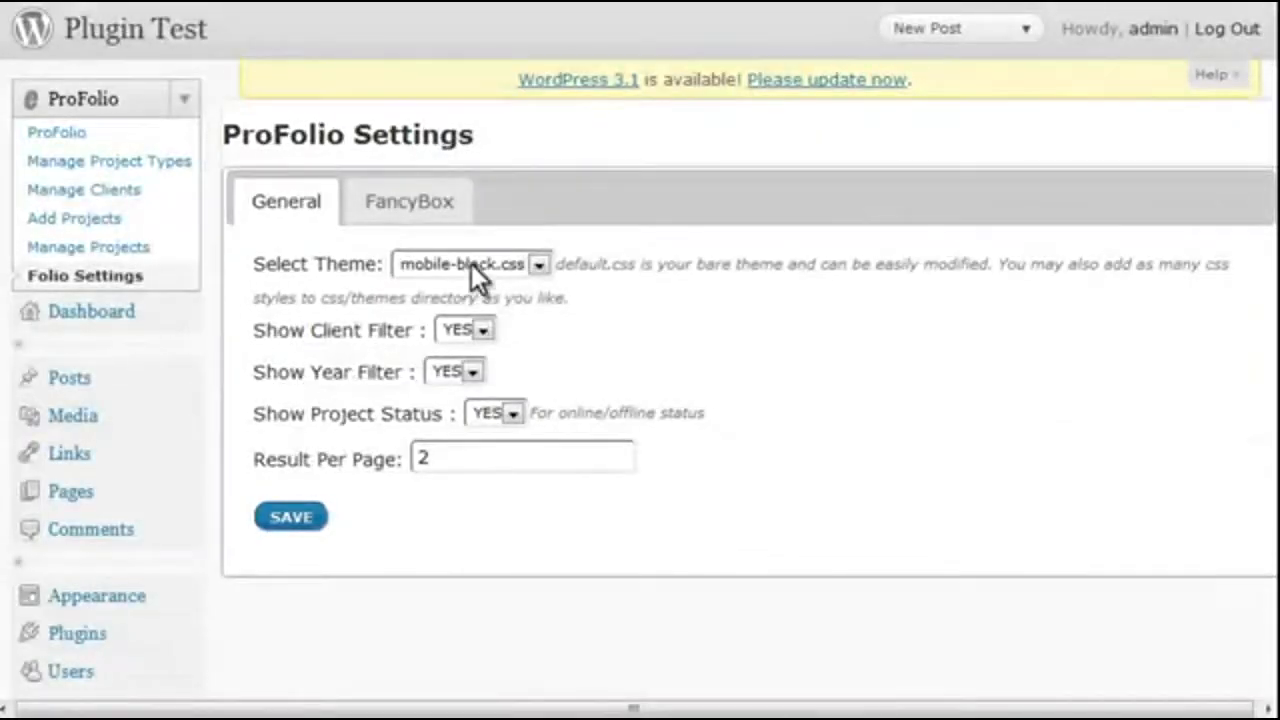
# Set the portfolio theme to mobile-green.css and save the settings.
pyautogui.click(471, 264)
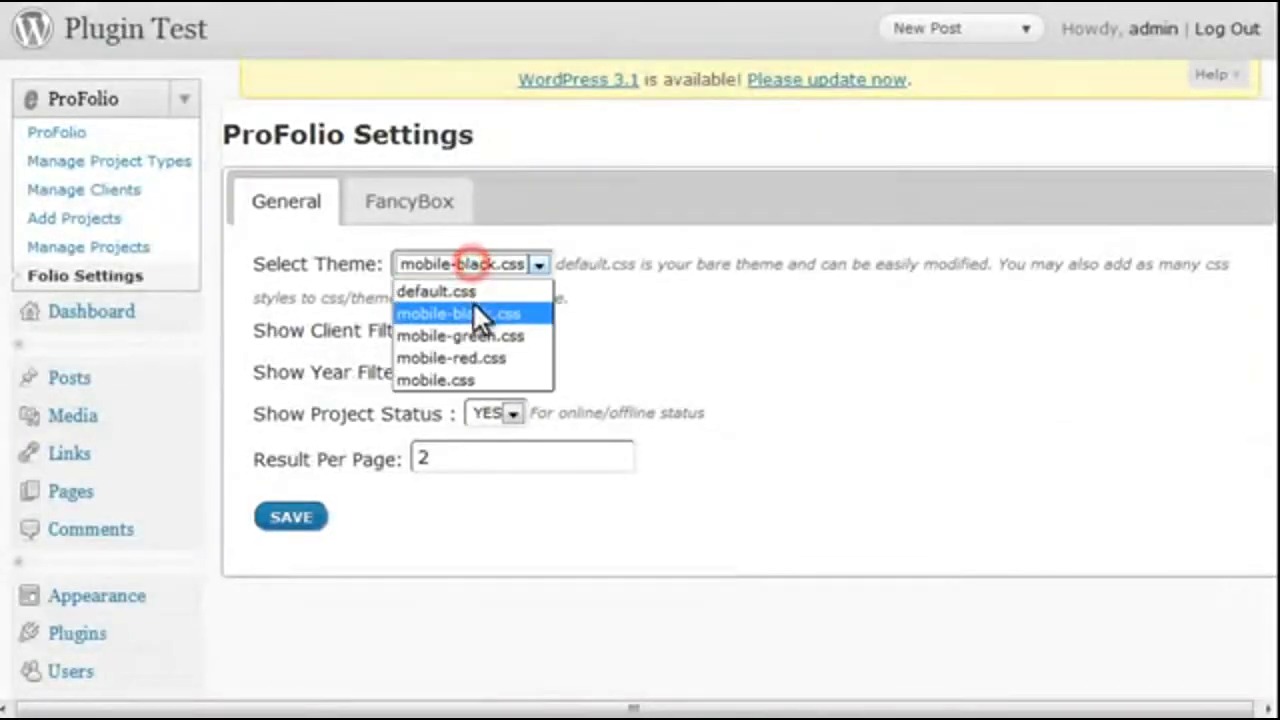
pyautogui.click(471, 336)
pyautogui.click(272, 526)
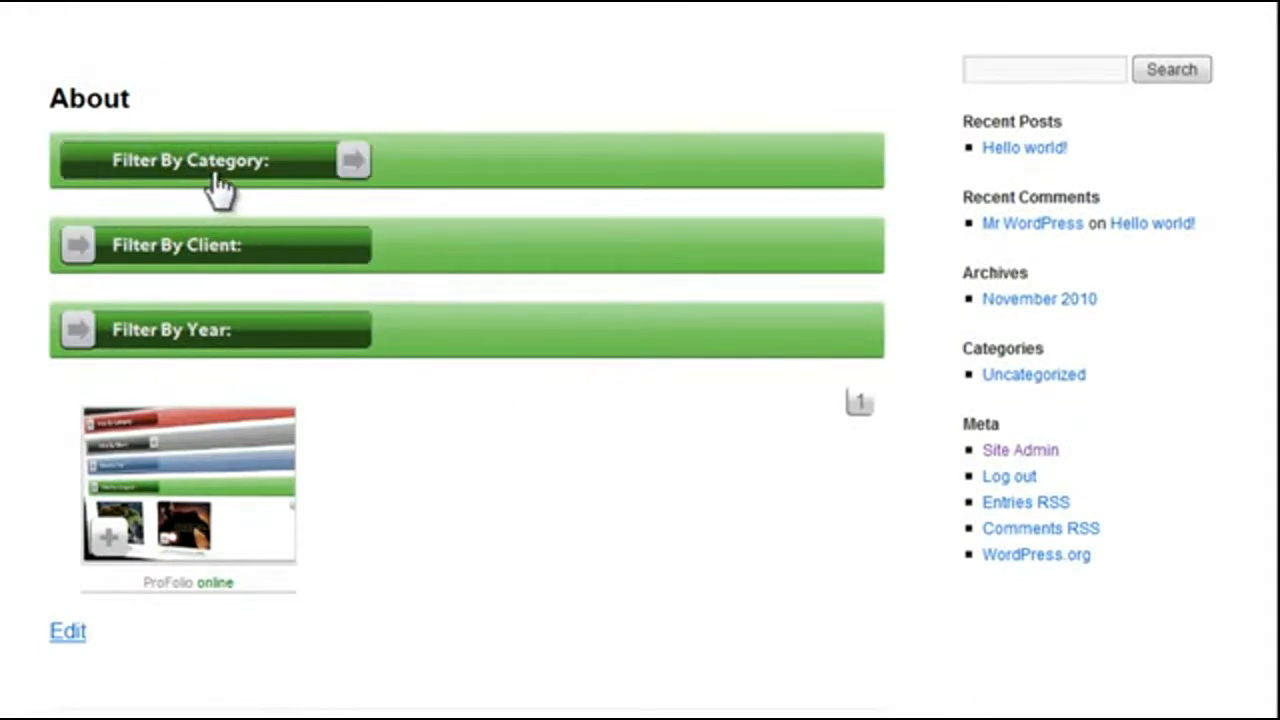
# Expand and collapse the category, client and year filters on the About page to check the green theme.
pyautogui.click(212, 174)
pyautogui.click(212, 174)
pyautogui.click(214, 264)
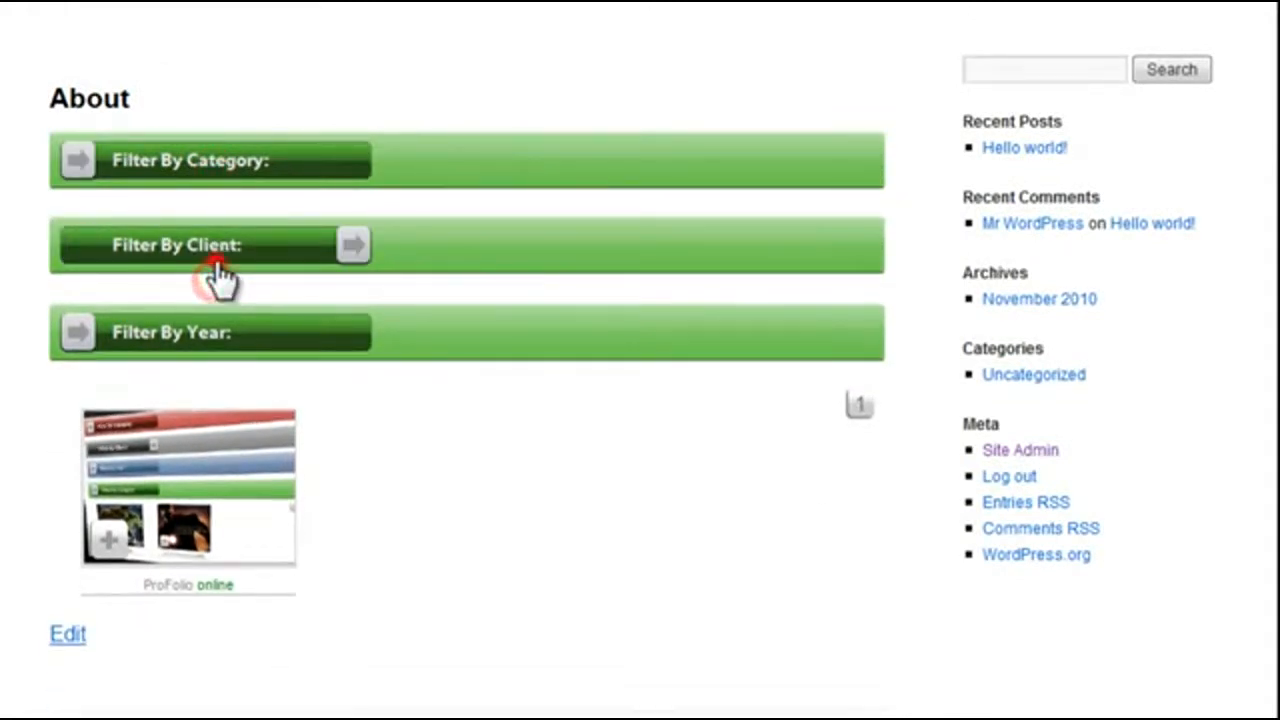
pyautogui.click(214, 260)
pyautogui.click(222, 340)
pyautogui.click(224, 340)
# View the ProFolio project's details in the green theme and close them.
pyautogui.click(220, 520)
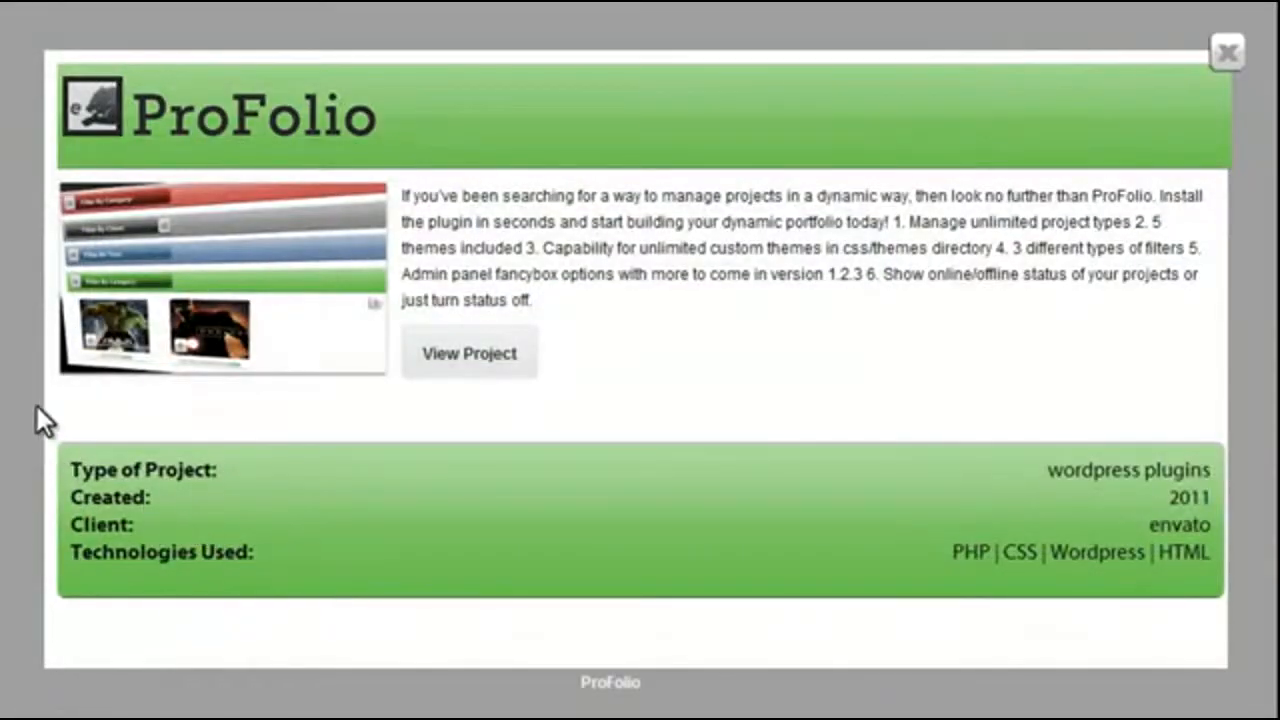
pyautogui.click(18, 378)
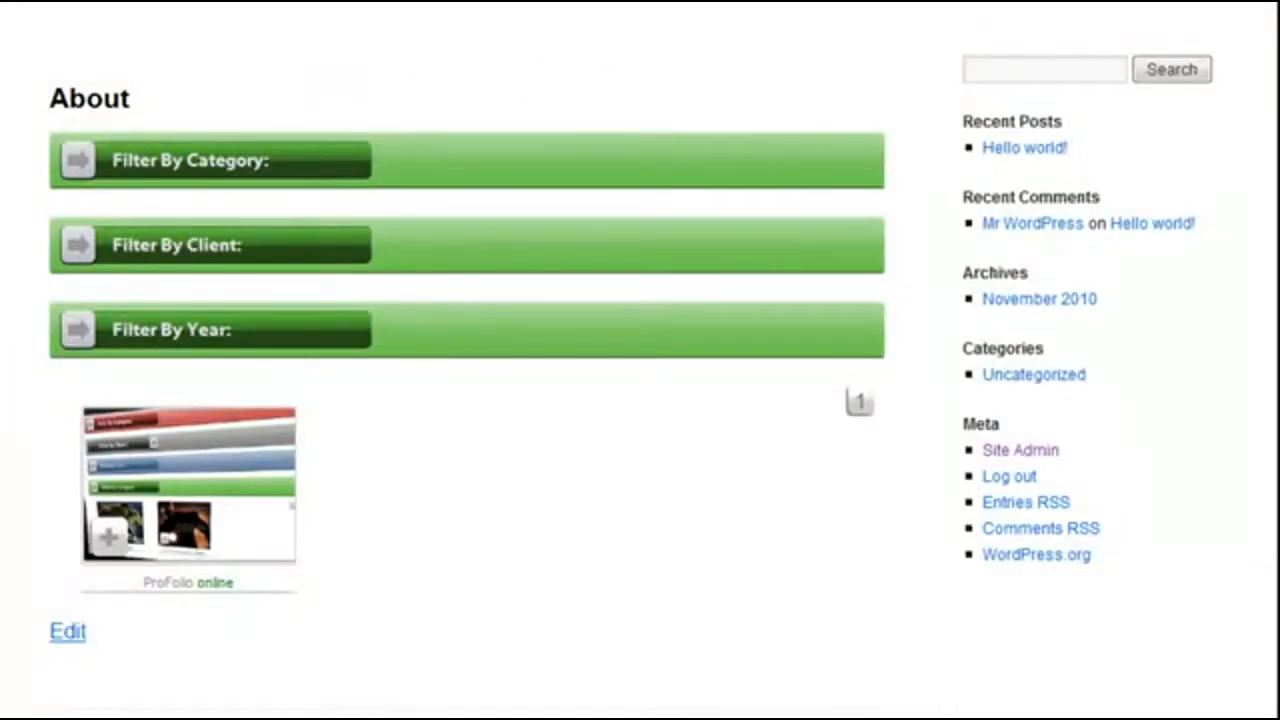
pyautogui.scroll(5, 640, 360)
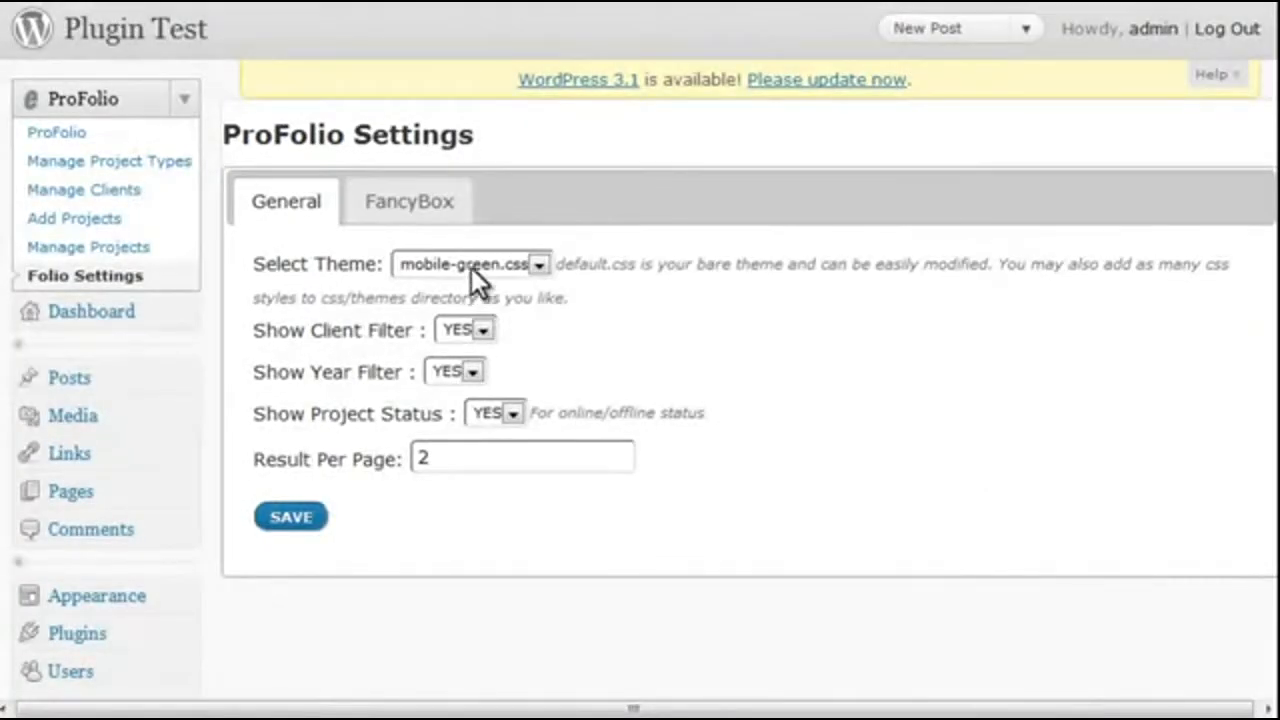
# Set the portfolio theme to mobile-red.css and save the settings.
pyautogui.click(471, 268)
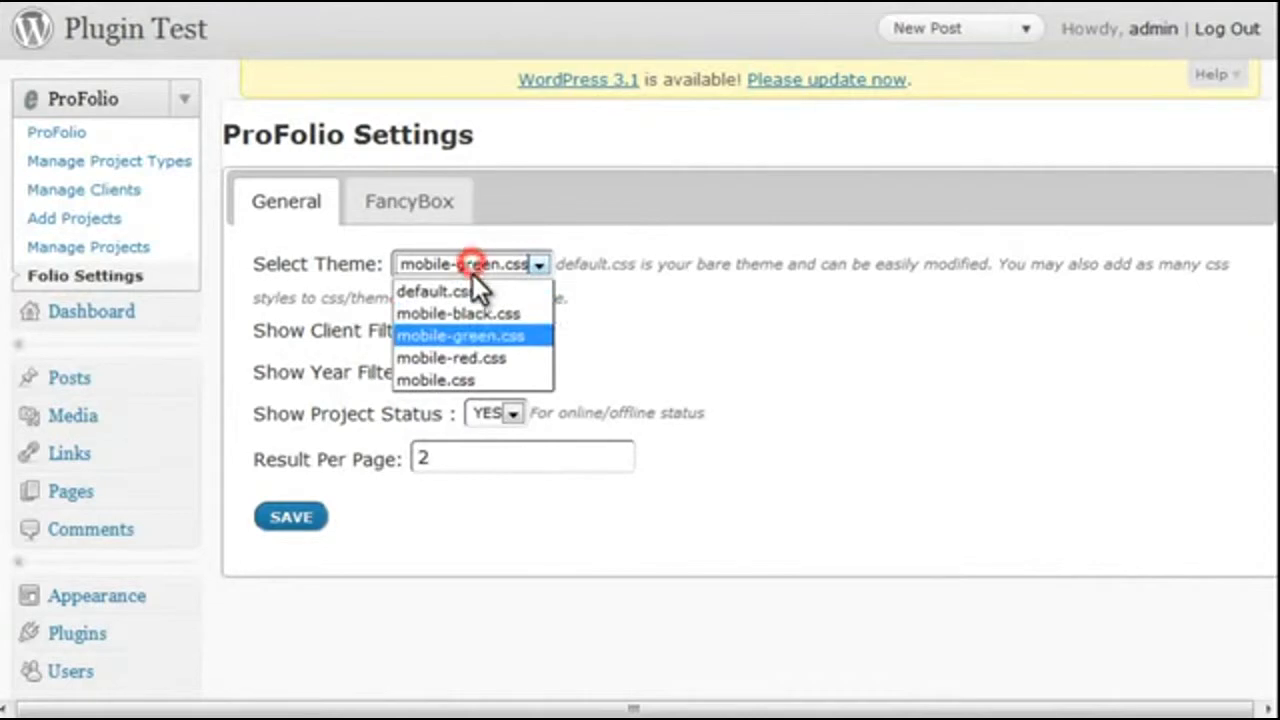
pyautogui.click(471, 360)
pyautogui.click(300, 515)
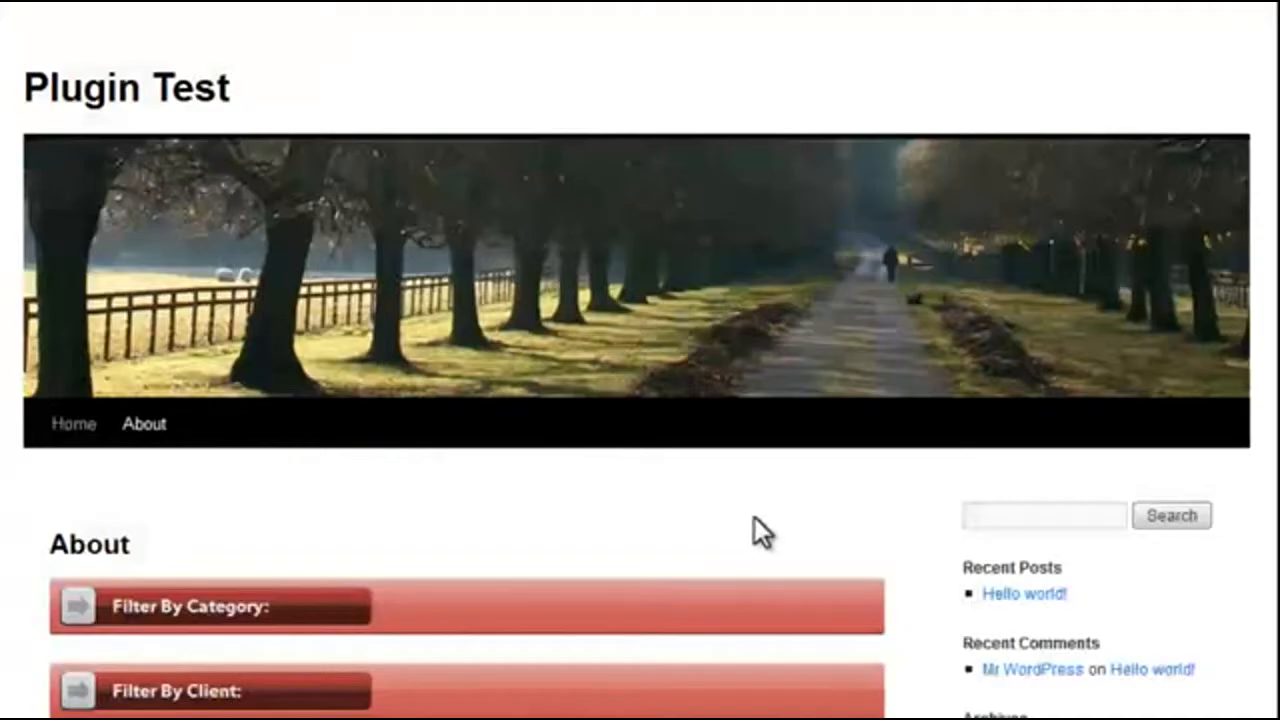
# Check the red theme on the About page's category filter and in the ProFolio project's details.
pyautogui.scroll(-5, 760, 525)
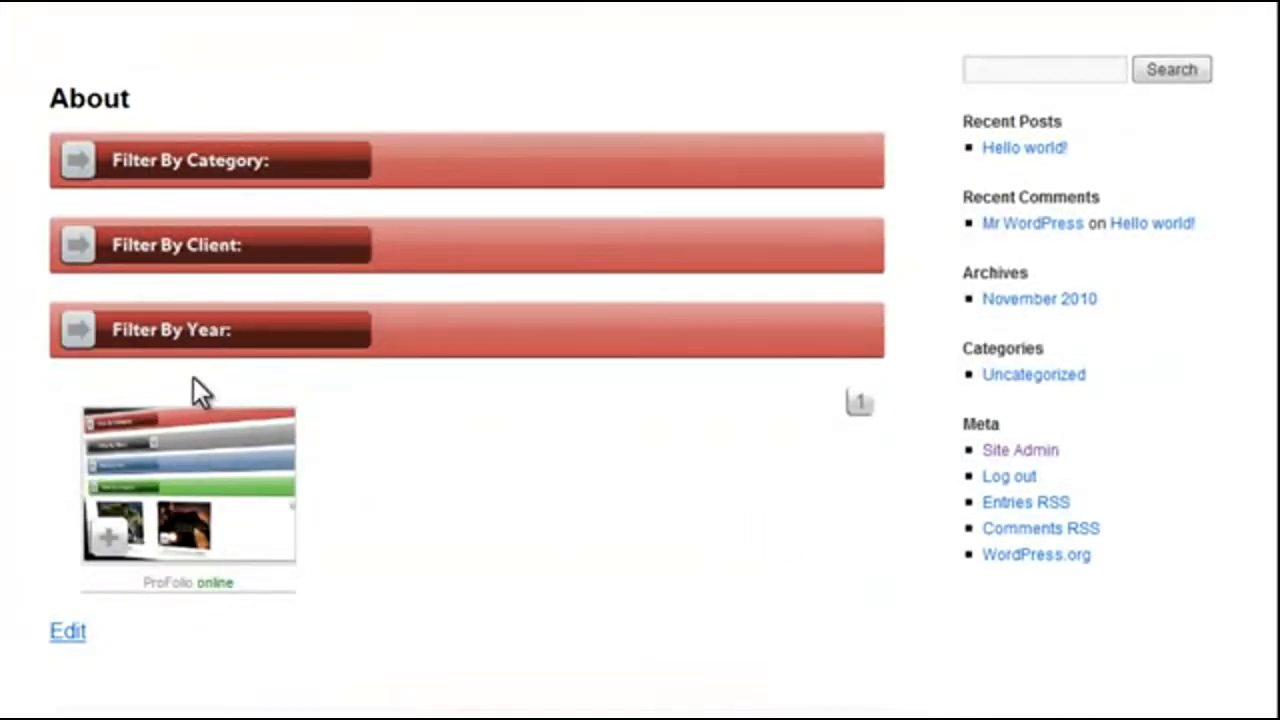
pyautogui.click(225, 158)
pyautogui.click(222, 540)
pyautogui.click(21, 323)
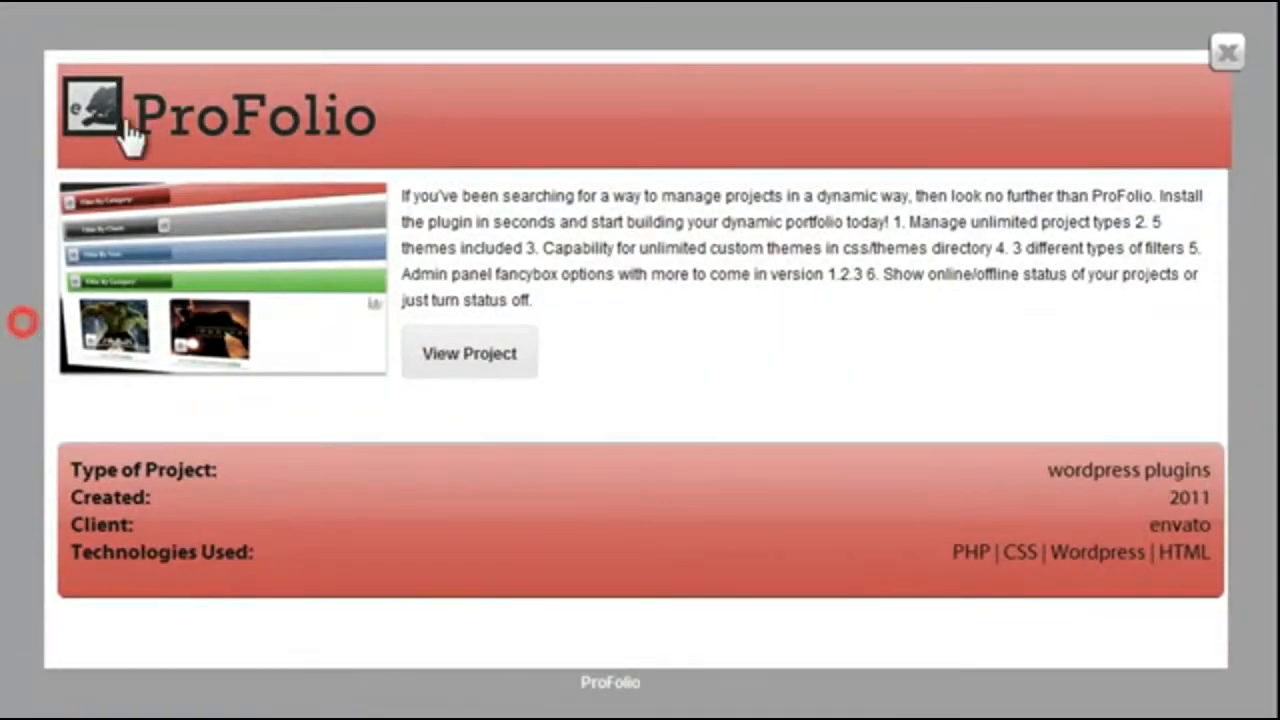
pyautogui.click(843, 14)
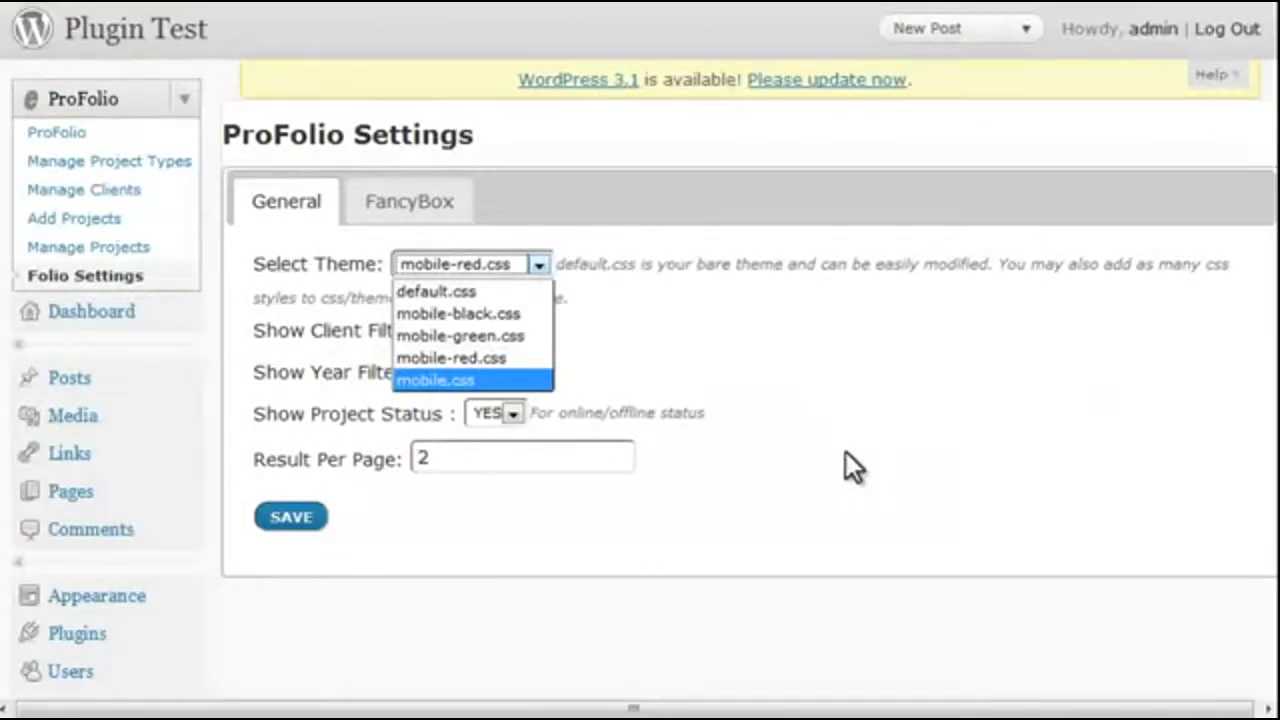
# Leave the theme choice unchanged, switch to the file explorer and open the theme folder inside the Profolio plugin's css folder.
pyautogui.click(846, 452)
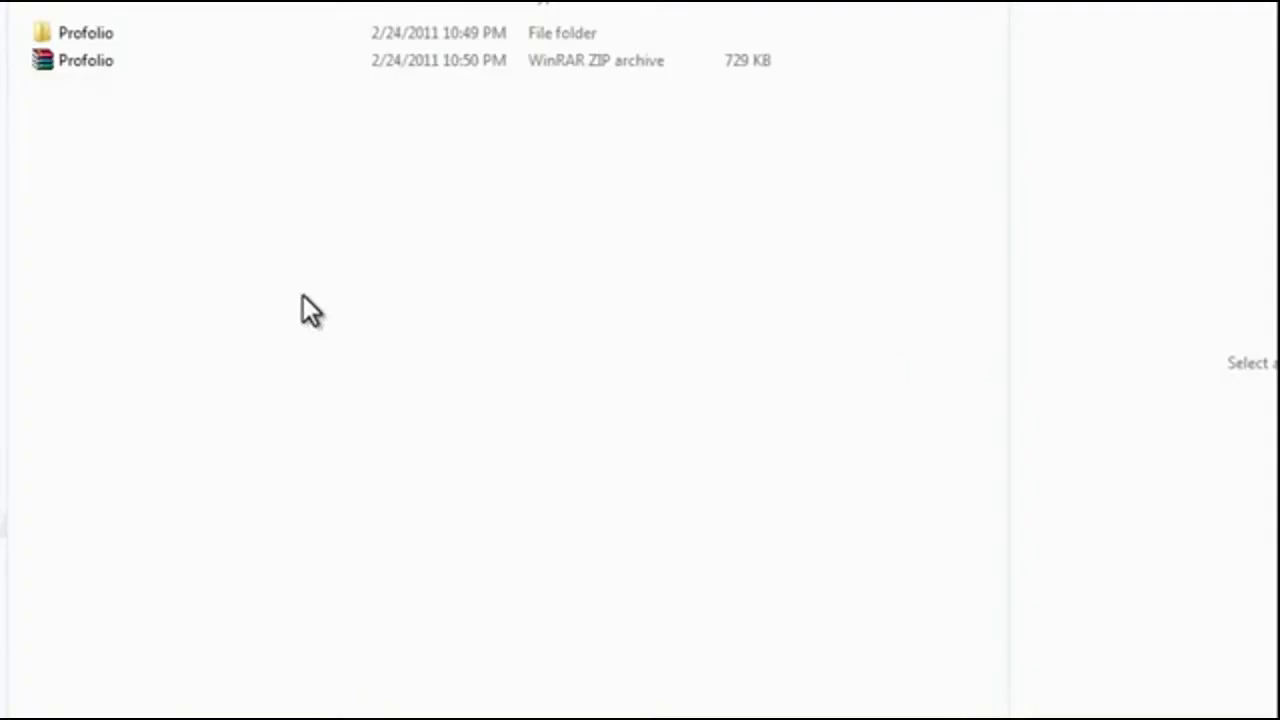
pyautogui.doubleClick(40, 33)
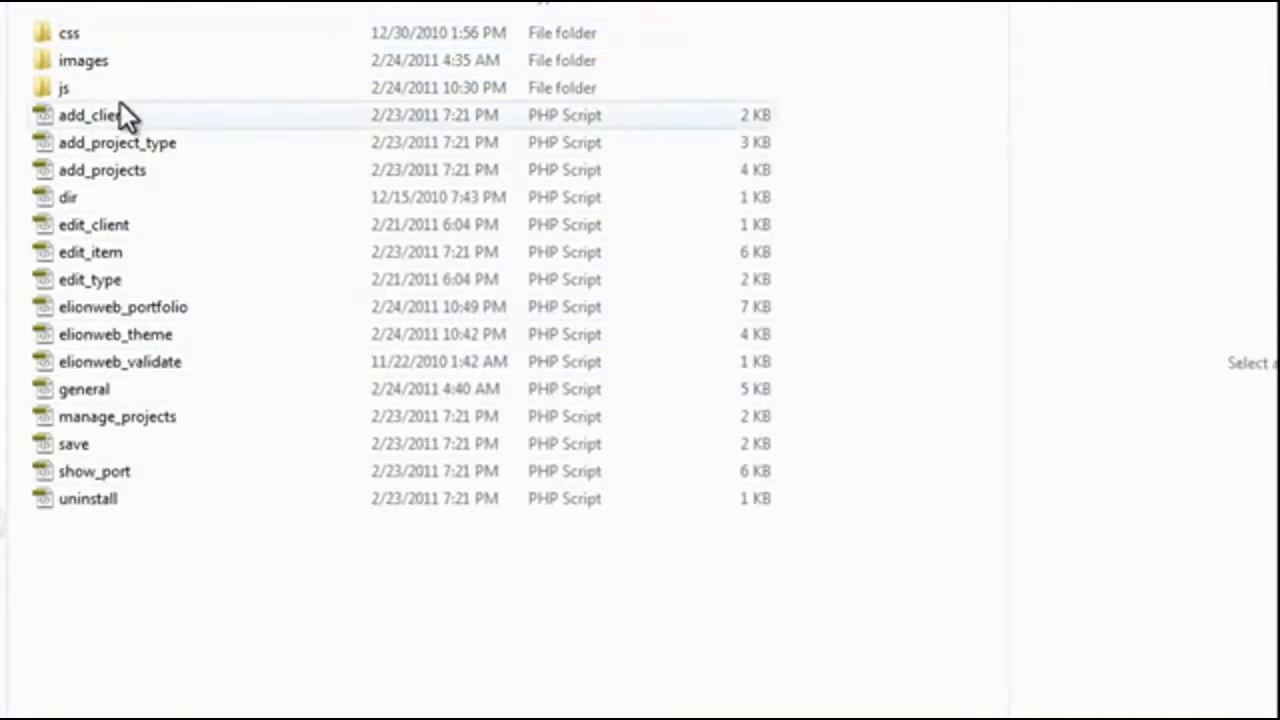
pyautogui.doubleClick(42, 31)
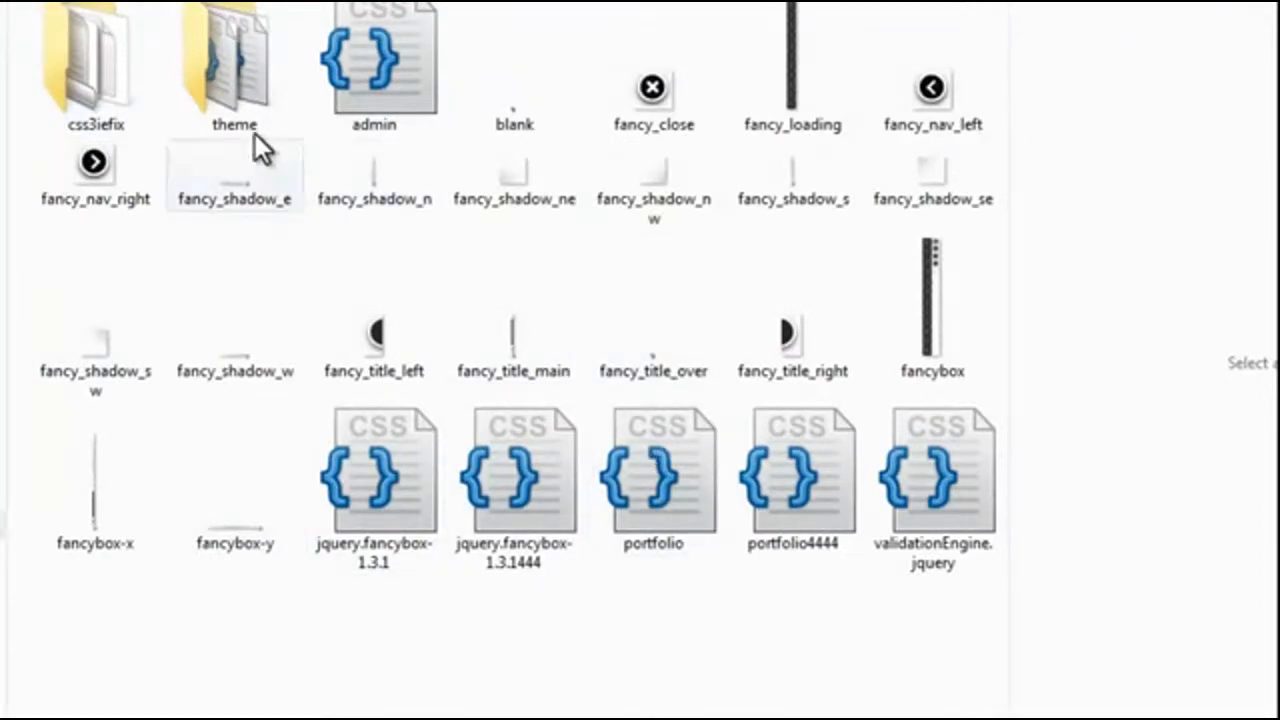
pyautogui.doubleClick(238, 72)
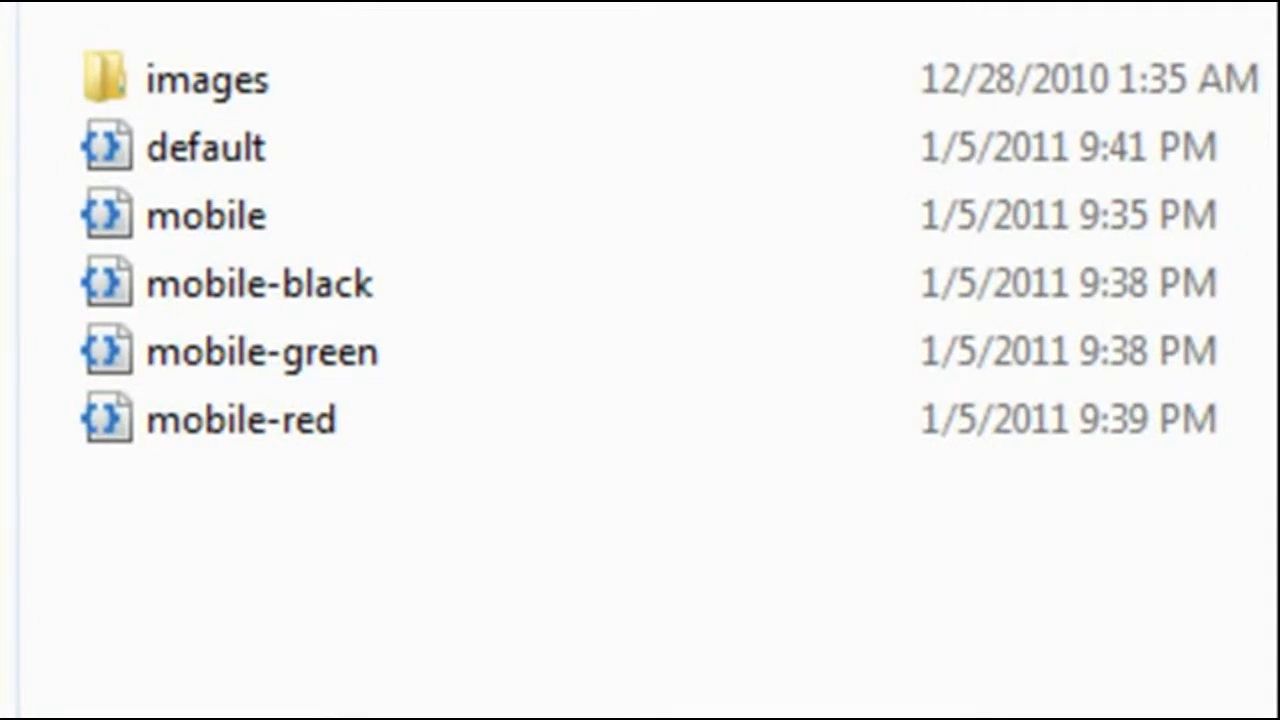
# Duplicate the mobile-red stylesheet in the theme folder and rename the copy as newstyle.
pyautogui.click(208, 420)
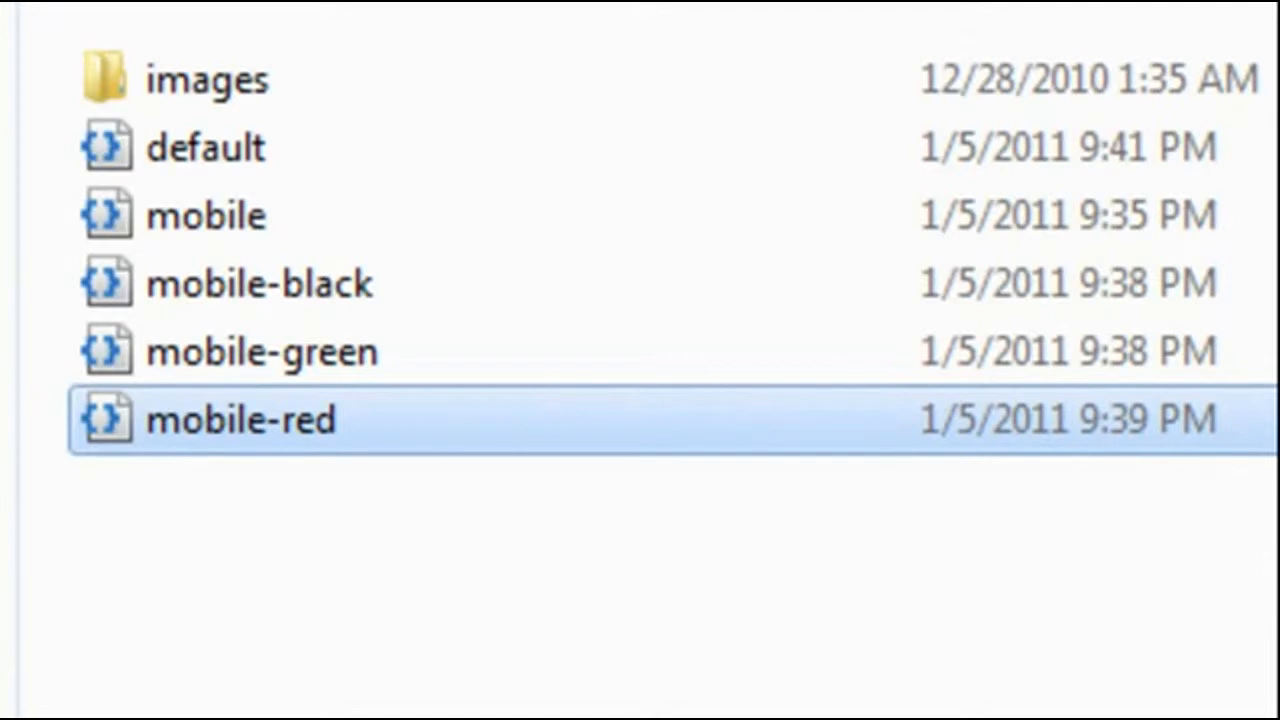
pyautogui.hotkey('ctrl', 'v')
pyautogui.rightClick(292, 420)
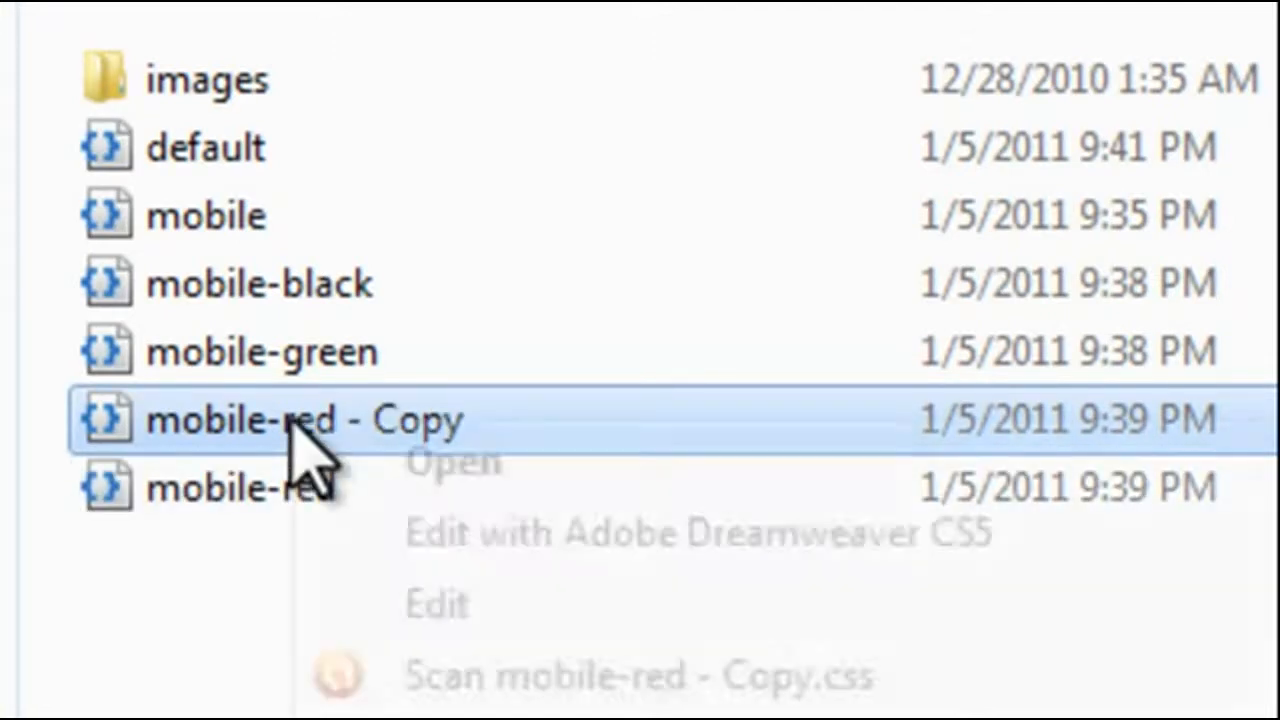
pyautogui.write('mobile-red - Copy')
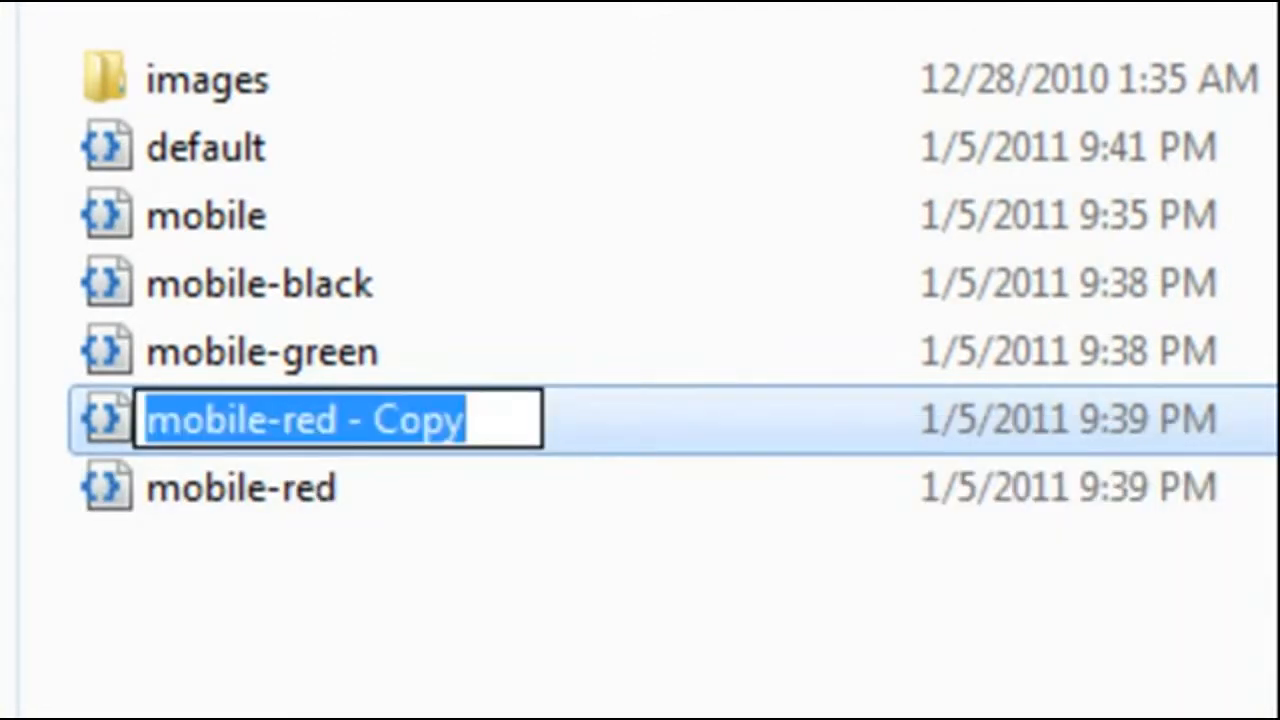
pyautogui.write('newst')
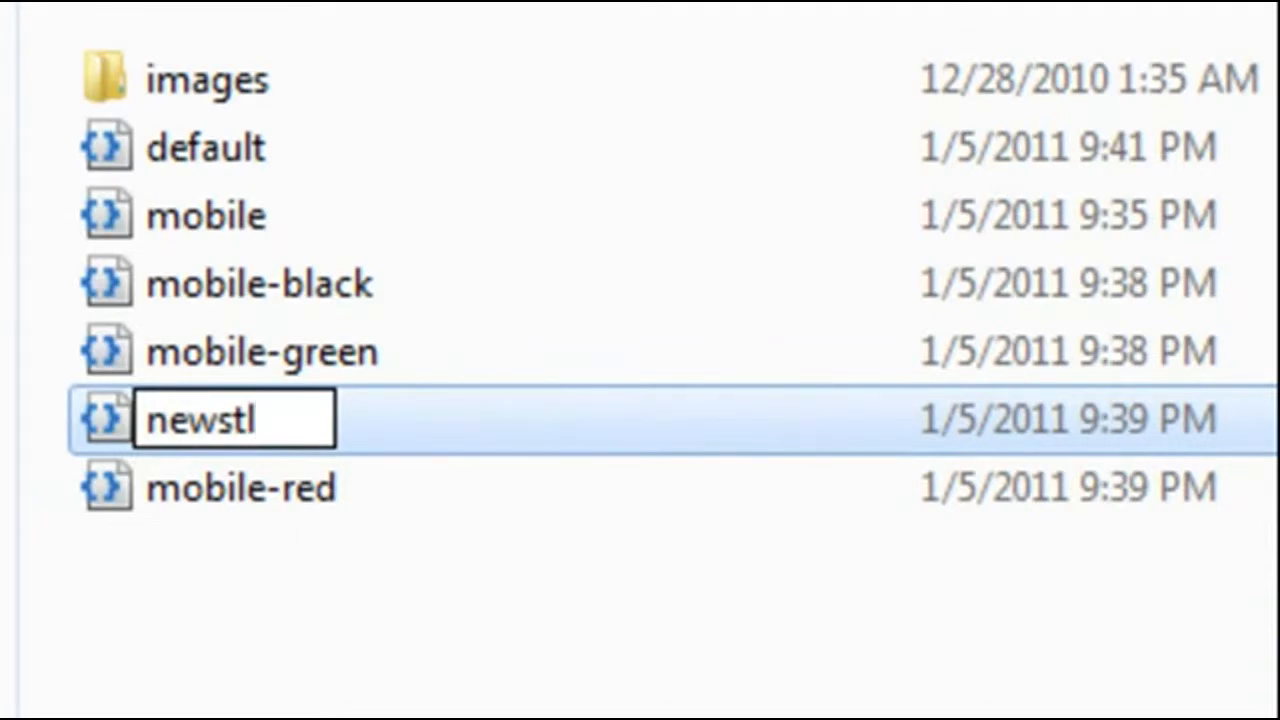
pyautogui.write('yle')
pyautogui.press('Return')
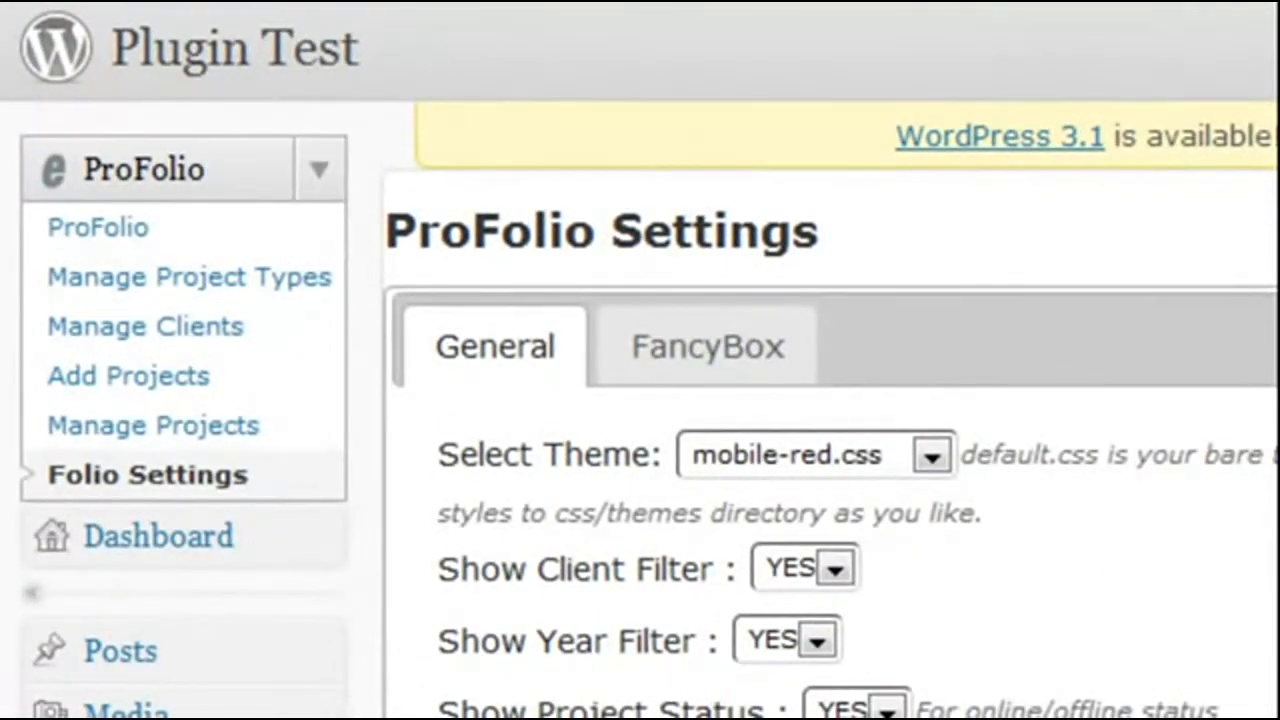
# Switch to the ProFolio settings in WordPress, set the portfolio theme to newstyle.css and save the settings.
pyautogui.click(891, 452)
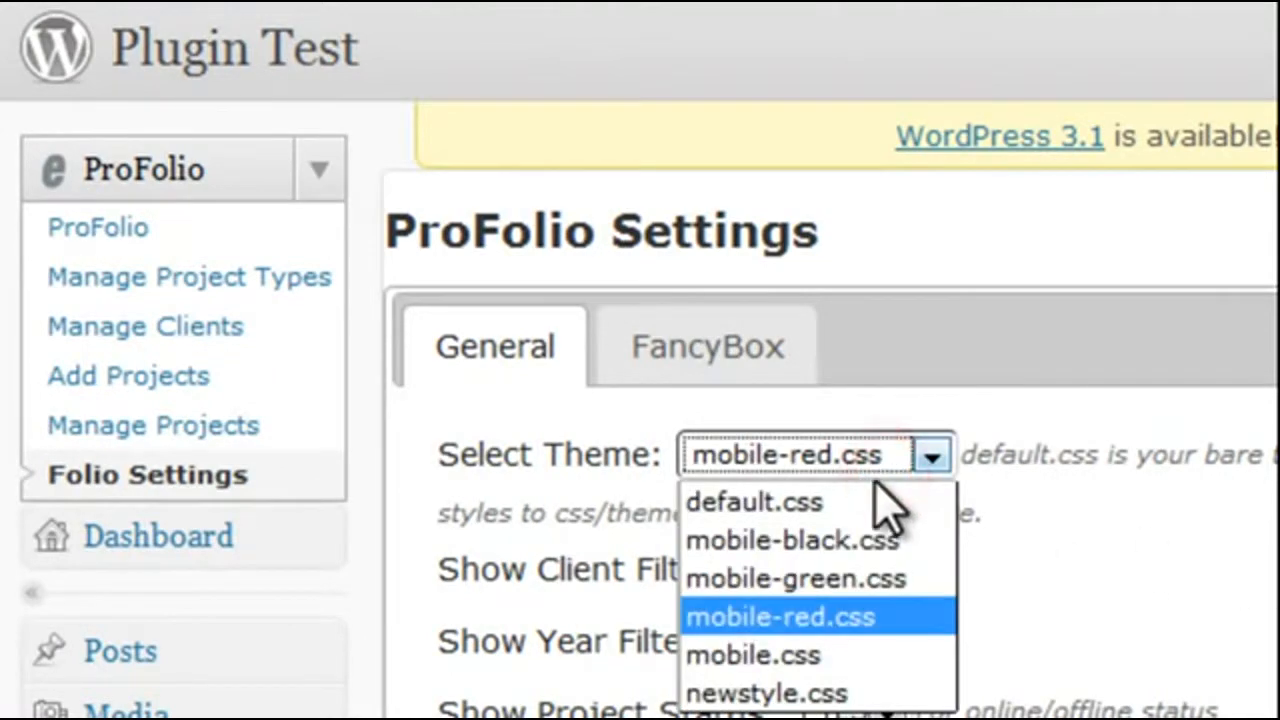
pyautogui.click(870, 693)
pyautogui.click(500, 591)
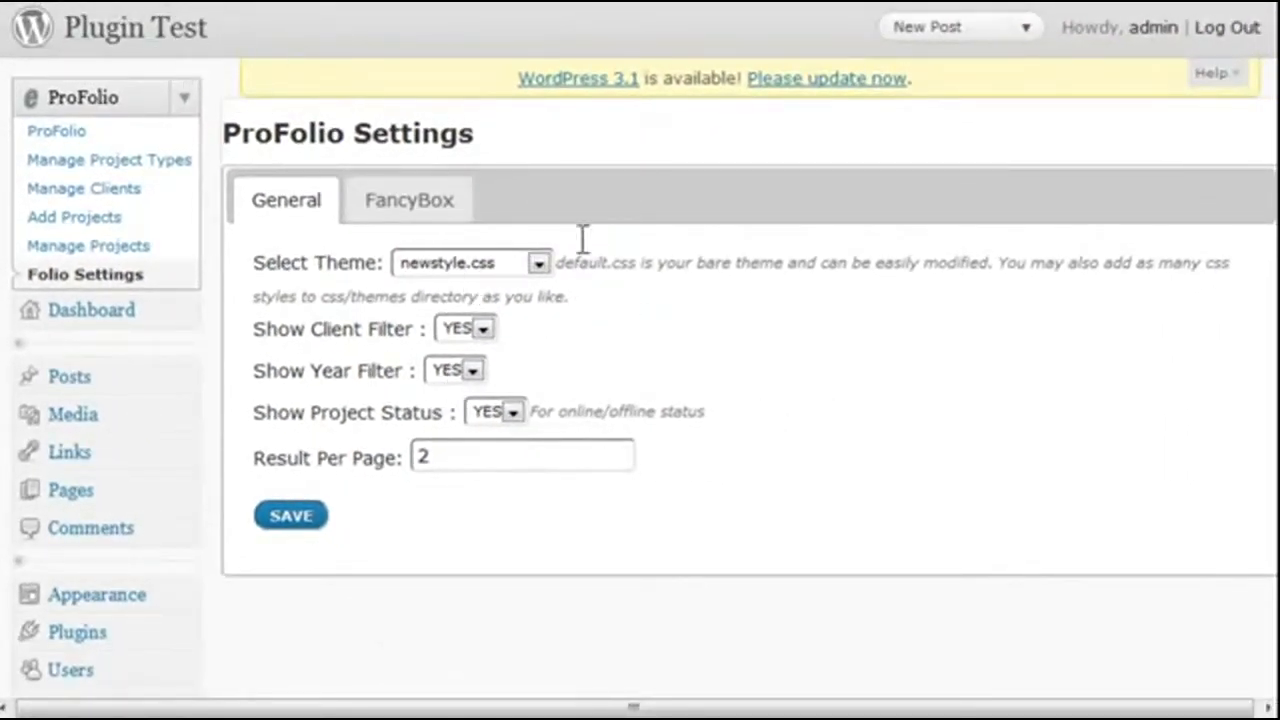
# Visit the site's About page and look over the portfolio in the newstyle theme.
pyautogui.click(147, 27)
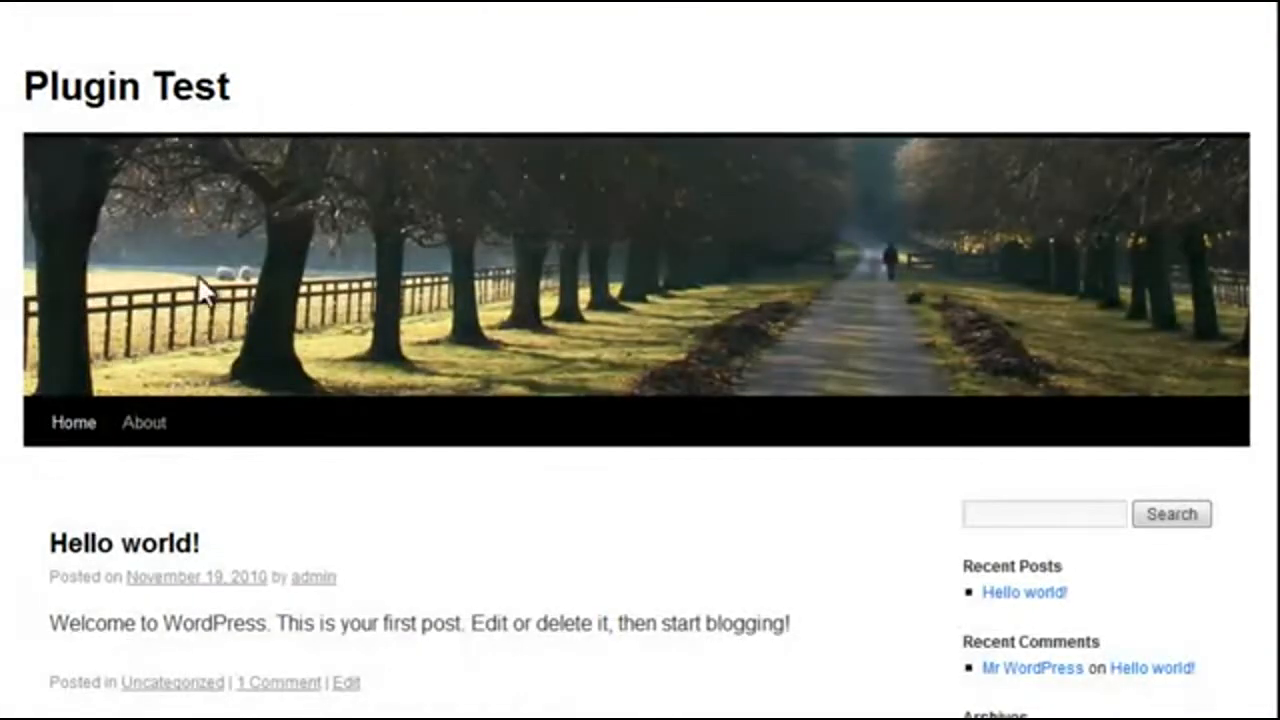
pyautogui.click(135, 422)
pyautogui.scroll(-6, 986, 523)
pyautogui.scroll(4, 971, 517)
pyautogui.scroll(3, 968, 507)
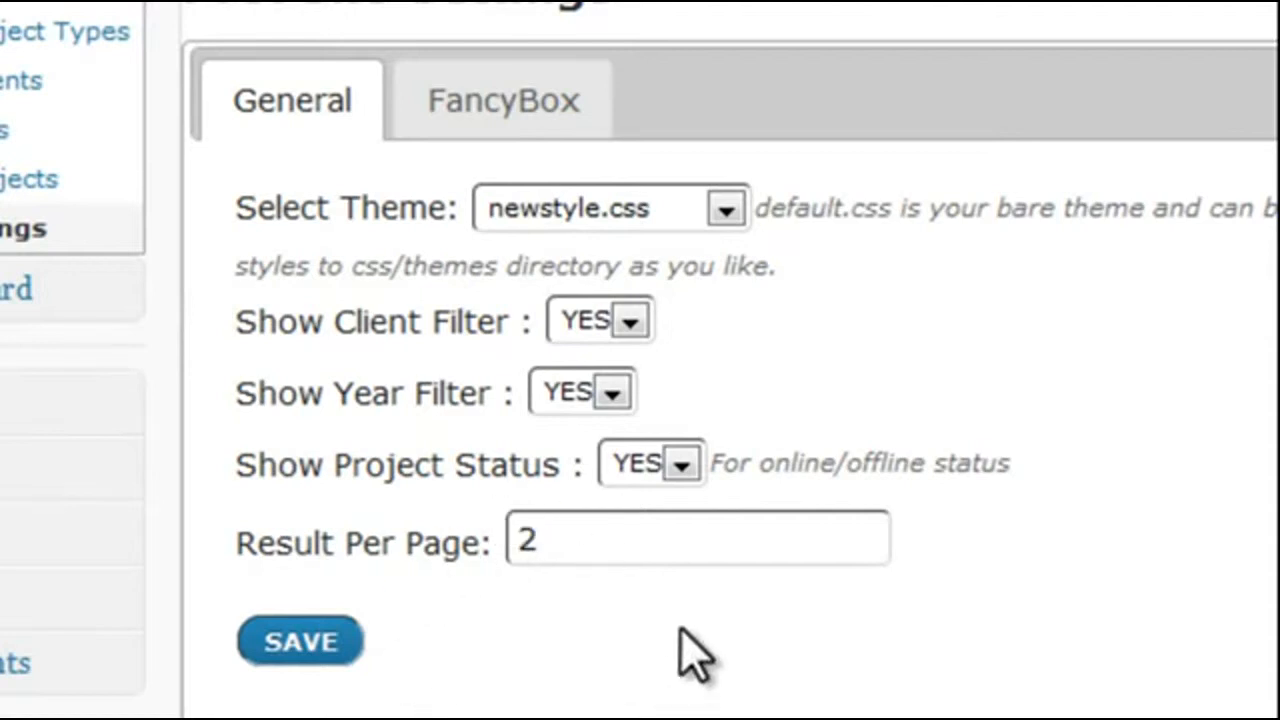
# Set Show Client Filter to NO in the general ProFolio settings and save.
pyautogui.click(629, 321)
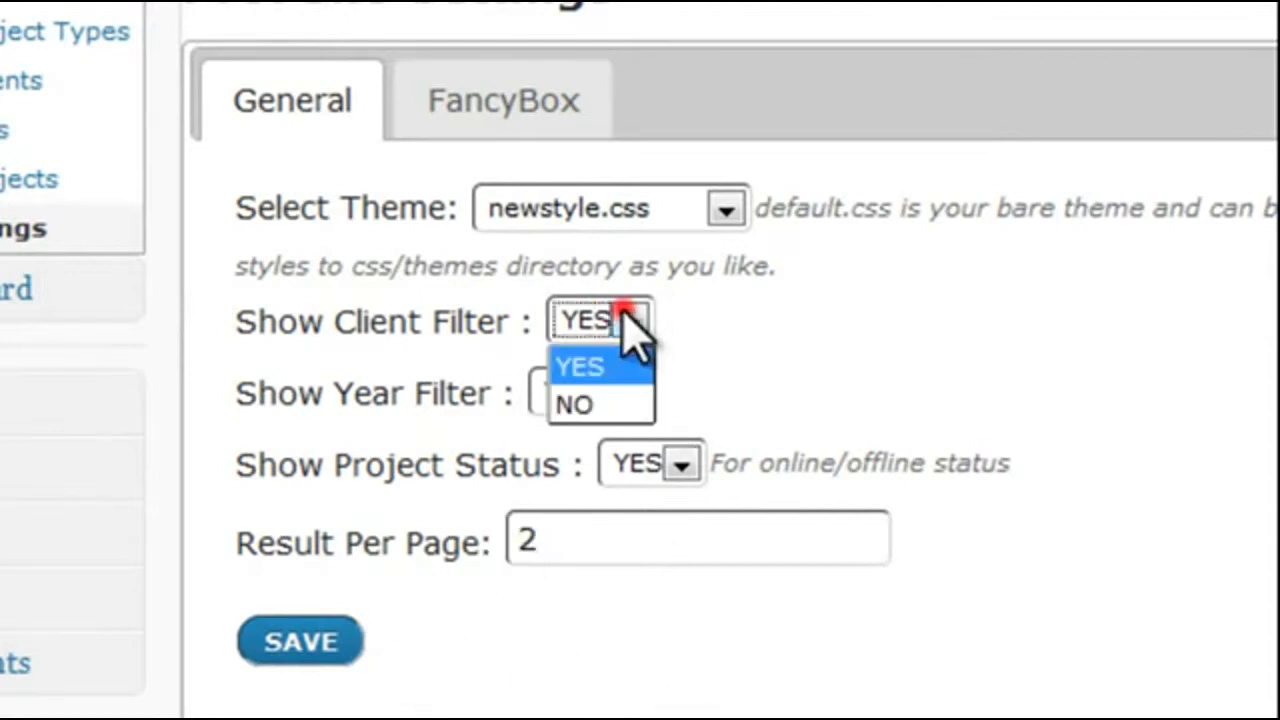
pyautogui.click(607, 400)
pyautogui.click(296, 638)
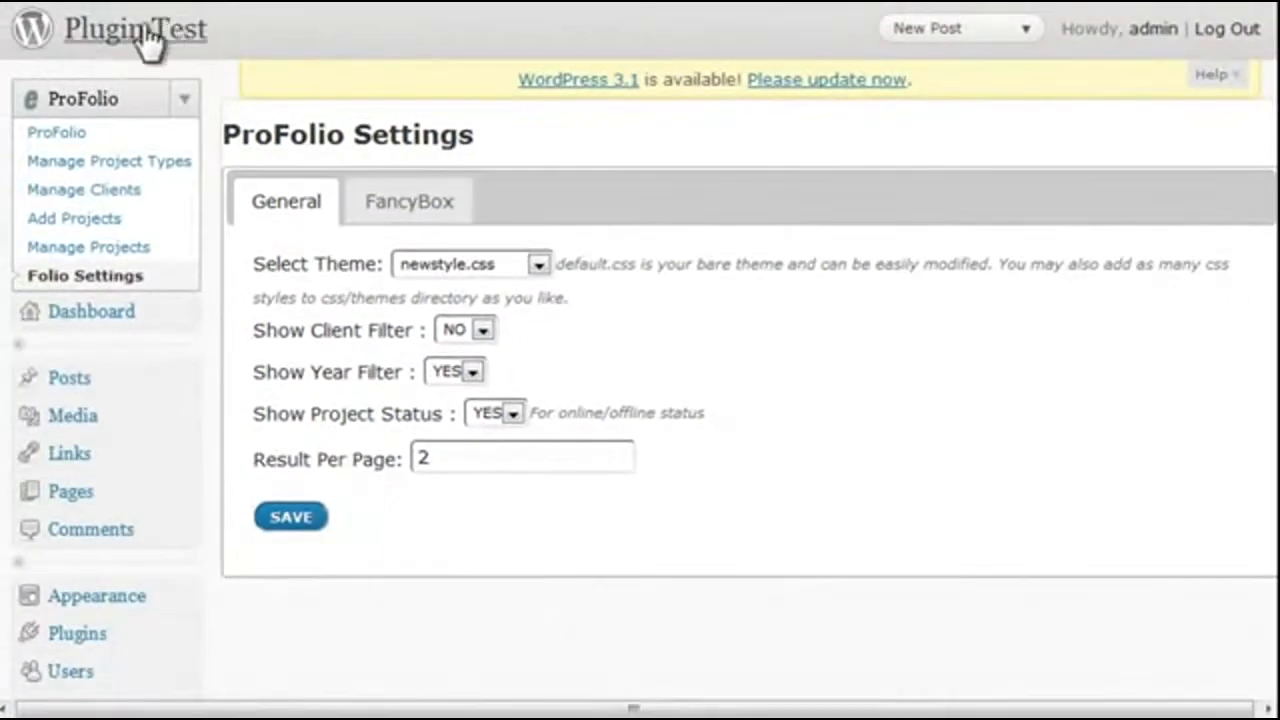
# Visit the site and check which portfolio filters the About page shows.
pyautogui.click(132, 30)
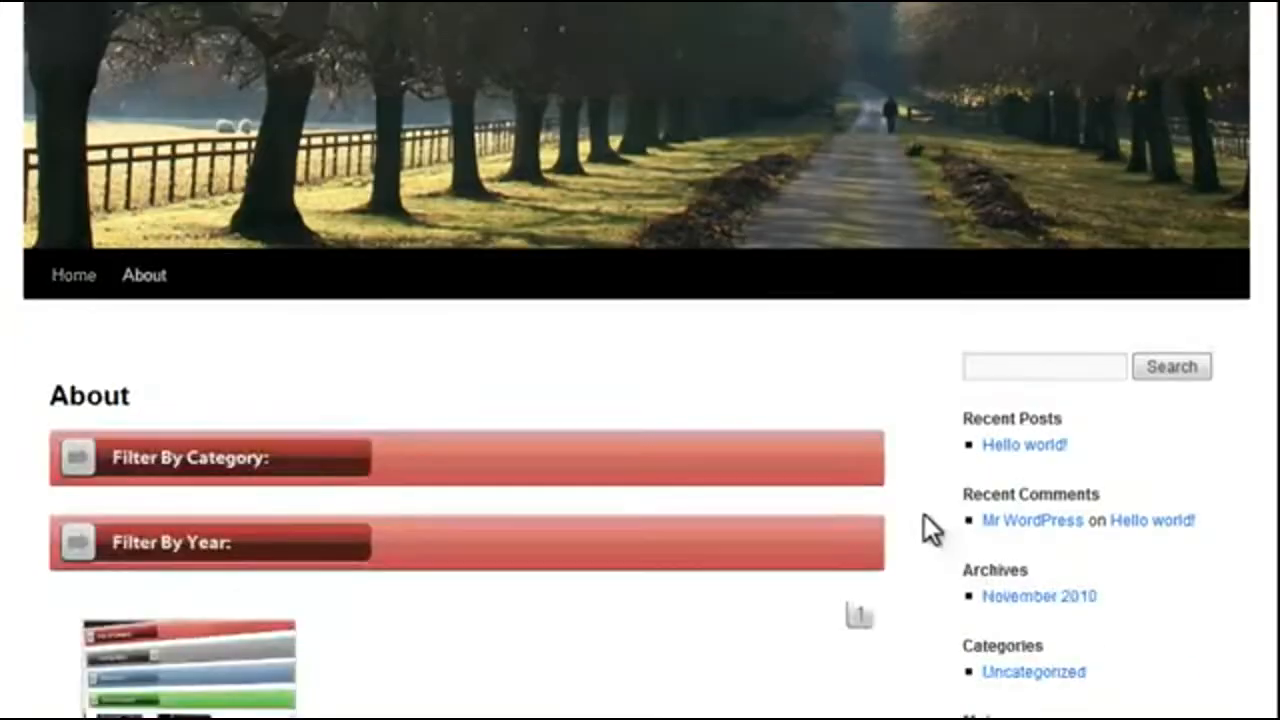
pyautogui.scroll(-3, 929, 528)
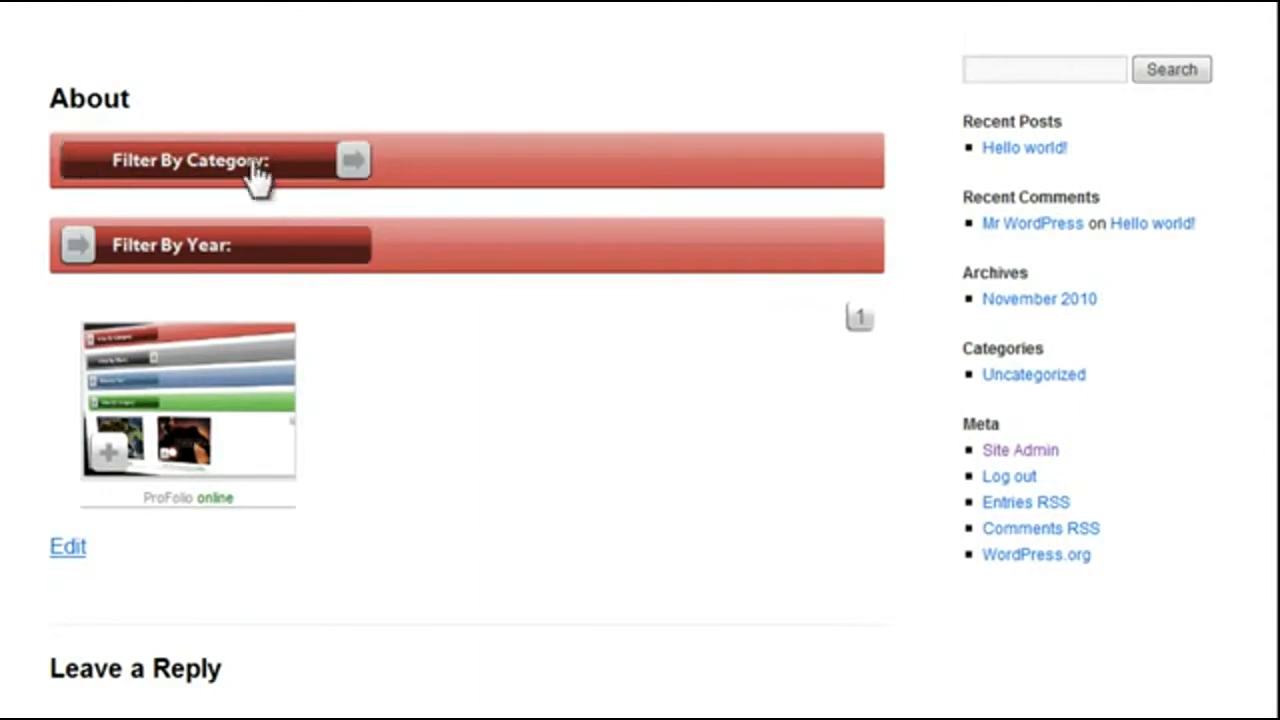
pyautogui.scroll(5, 968, 362)
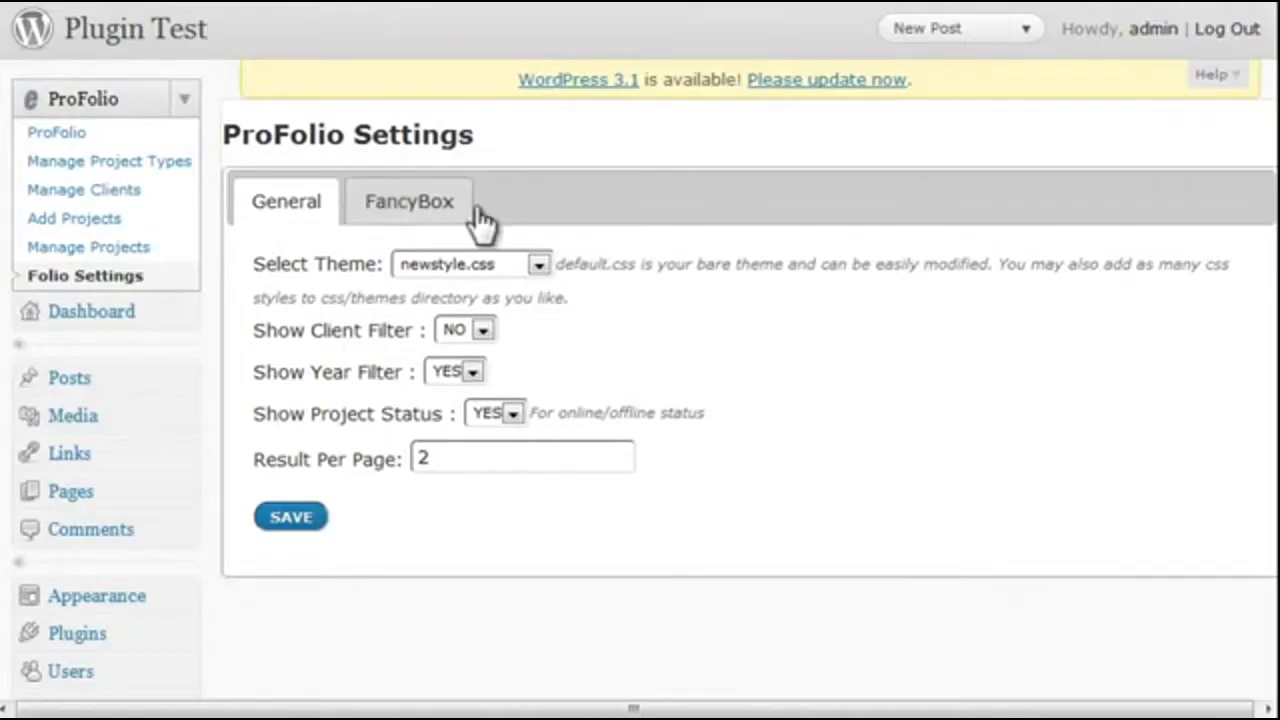
# Set the FancyBox title position to Over in the ProFolio settings and save.
pyautogui.click(405, 200)
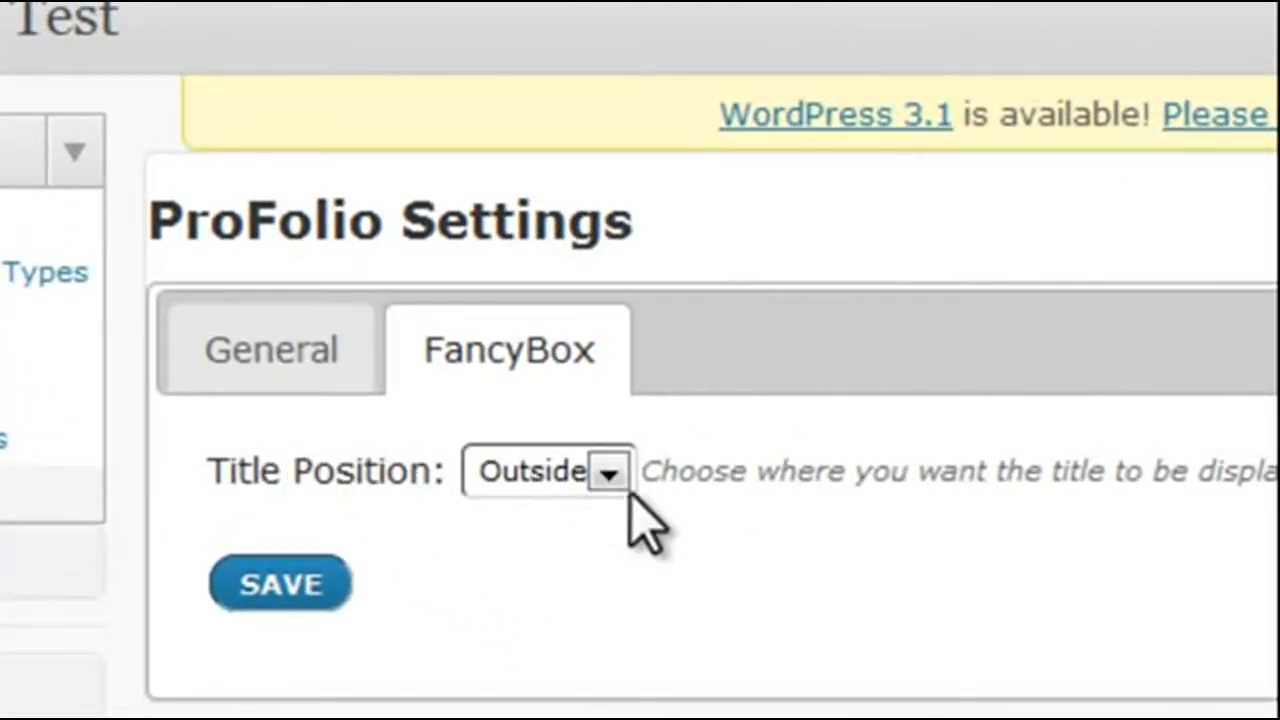
pyautogui.click(606, 466)
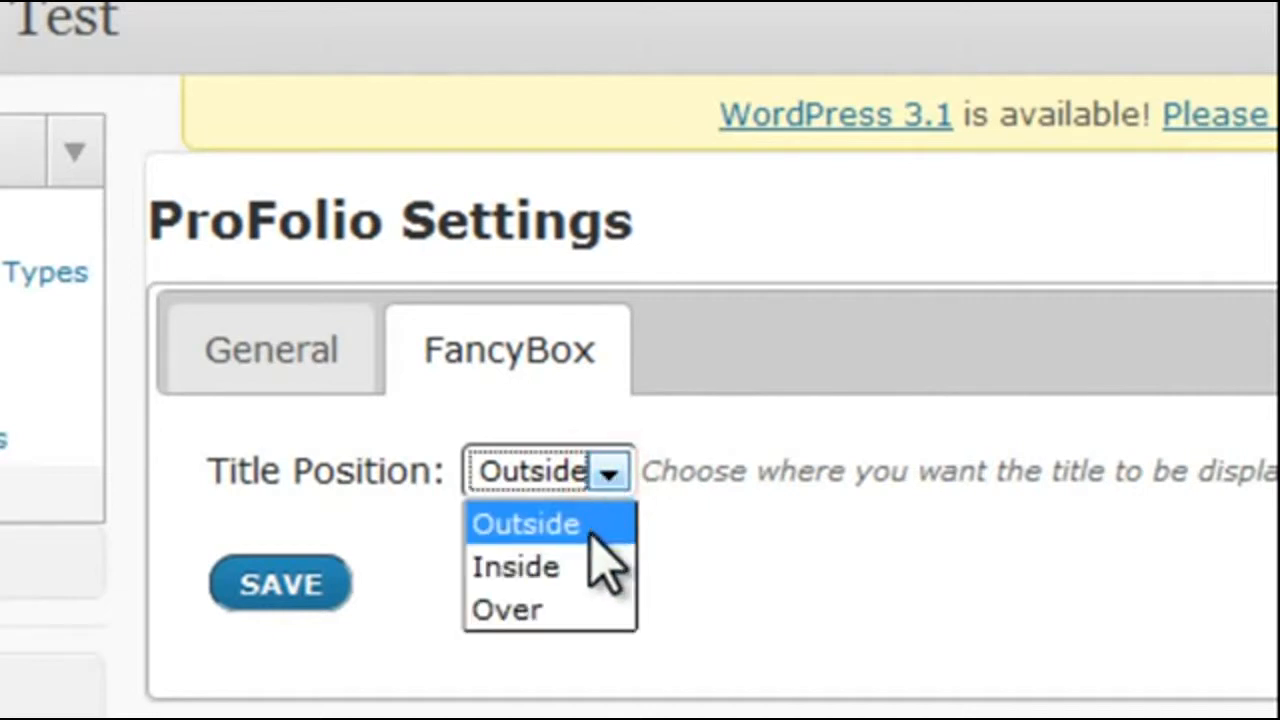
pyautogui.click(566, 606)
pyautogui.click(280, 585)
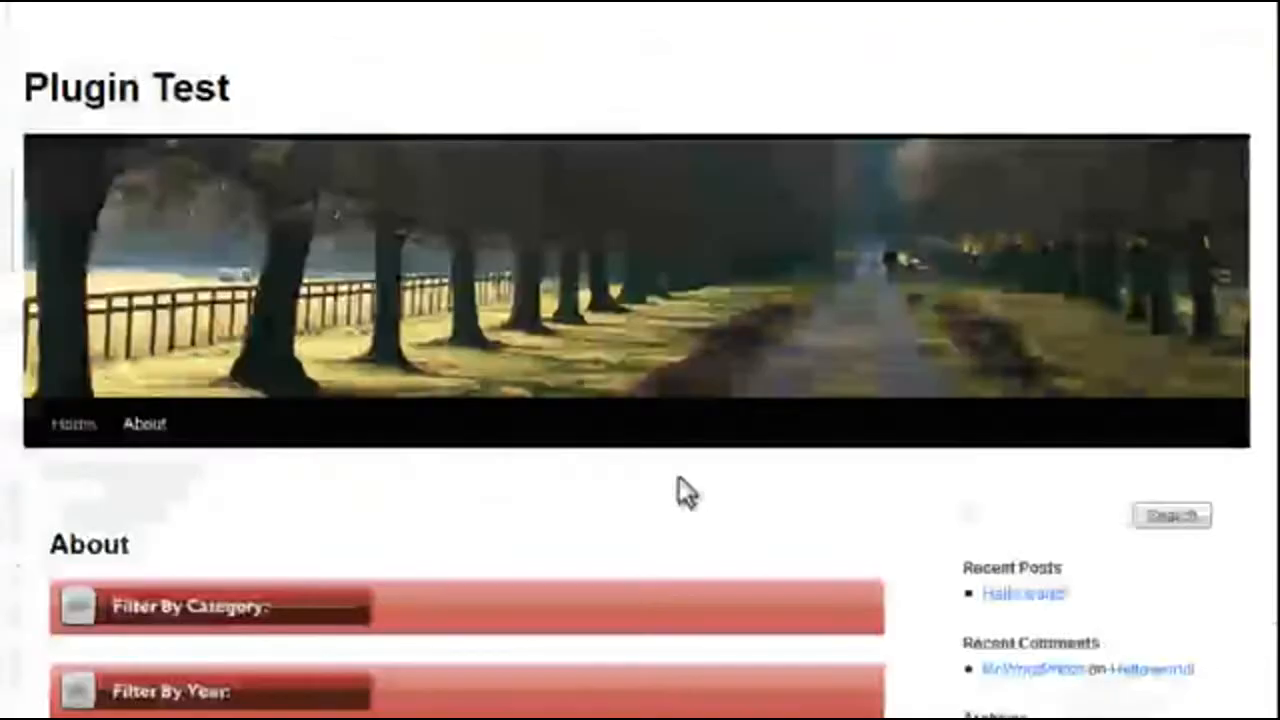
# View the title placement in the ProFolio project's details on the About page, and close them.
pyautogui.scroll(-5, 677, 491)
pyautogui.click(127, 285)
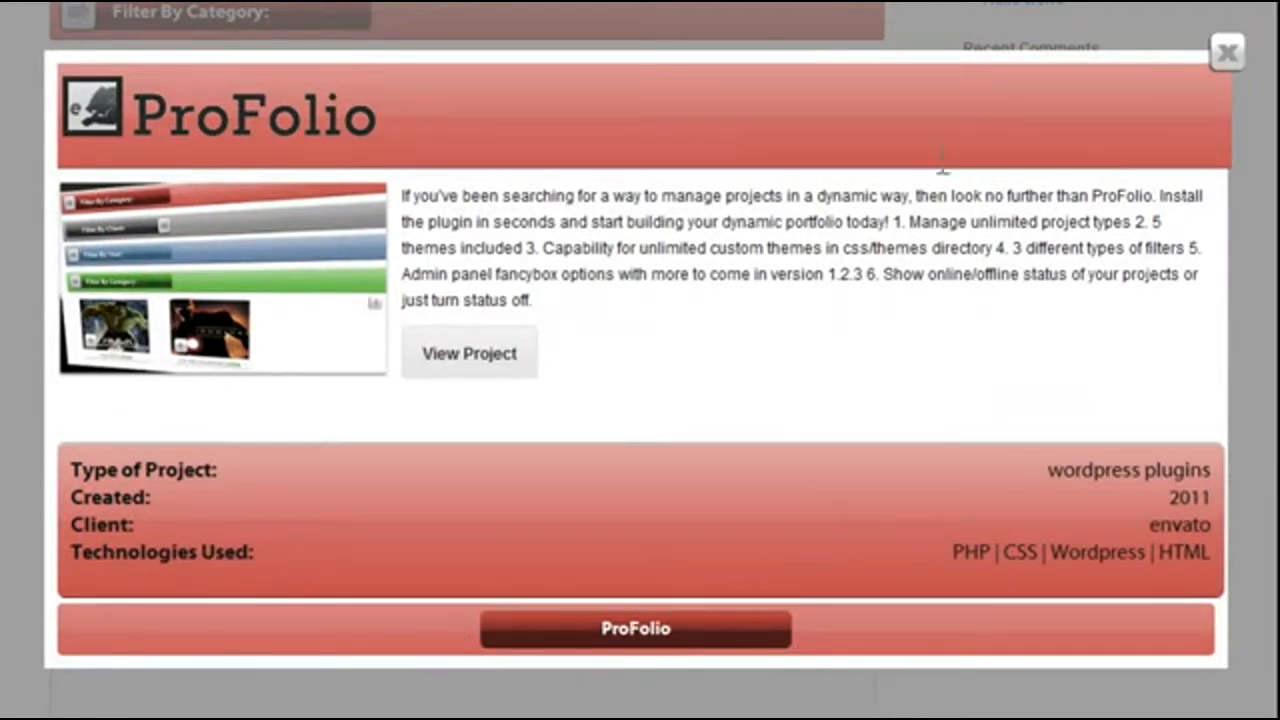
pyautogui.click(1226, 55)
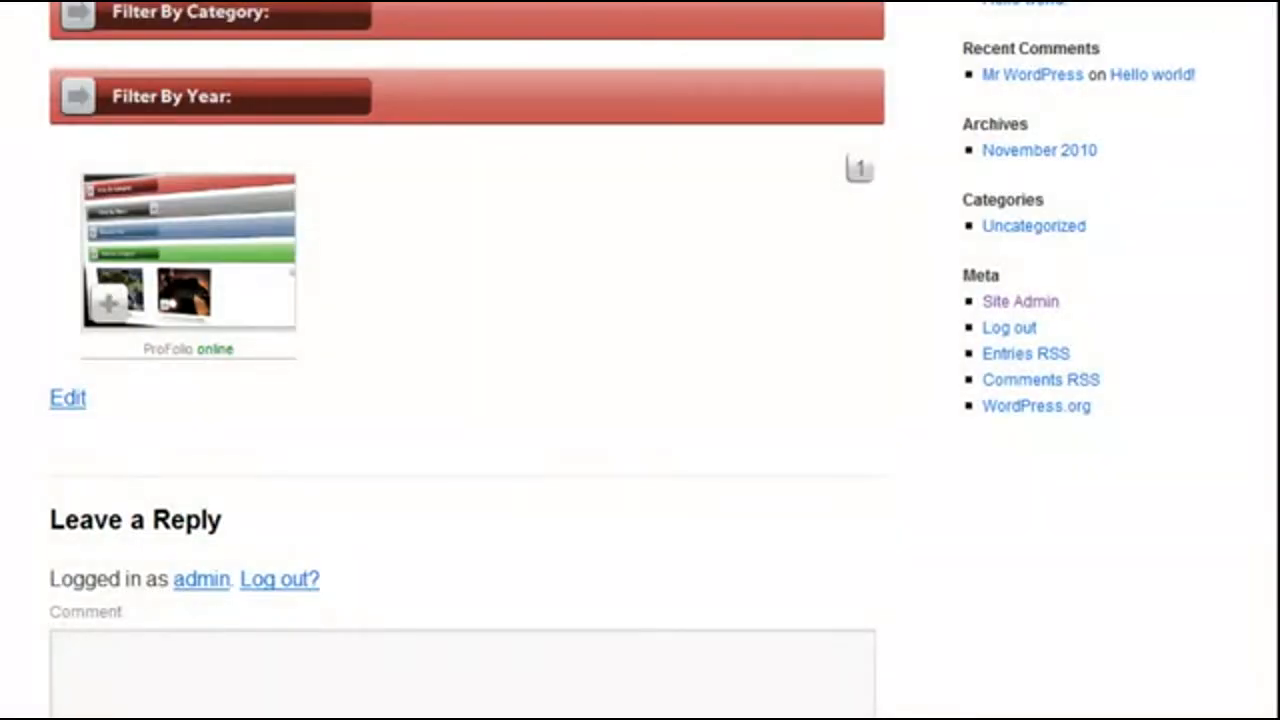